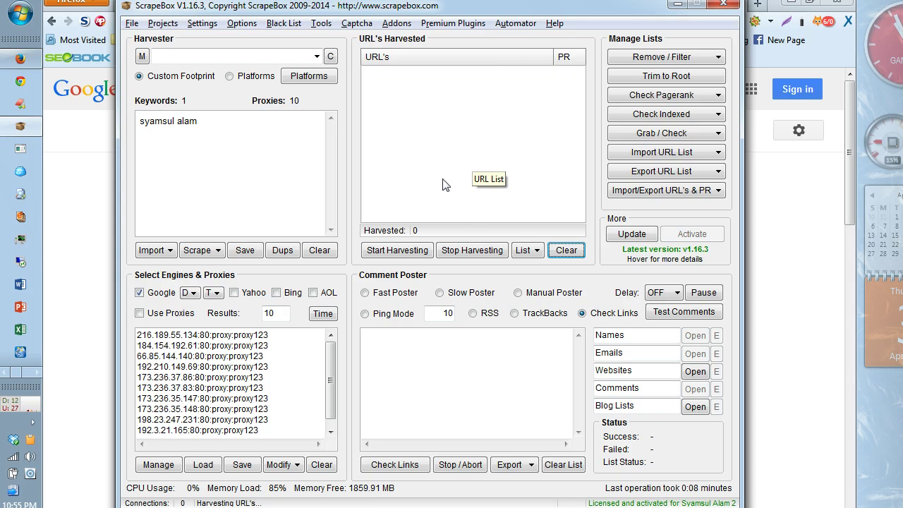
click(84, 244)
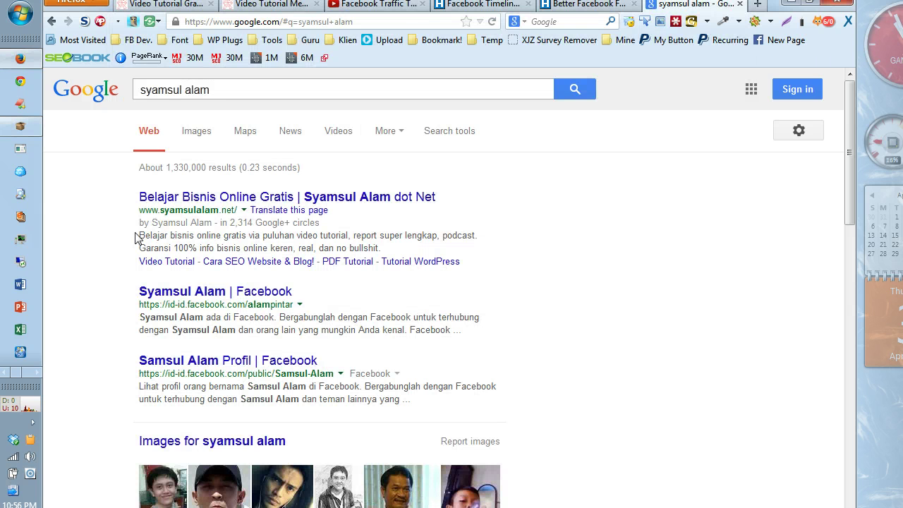
click(216, 89)
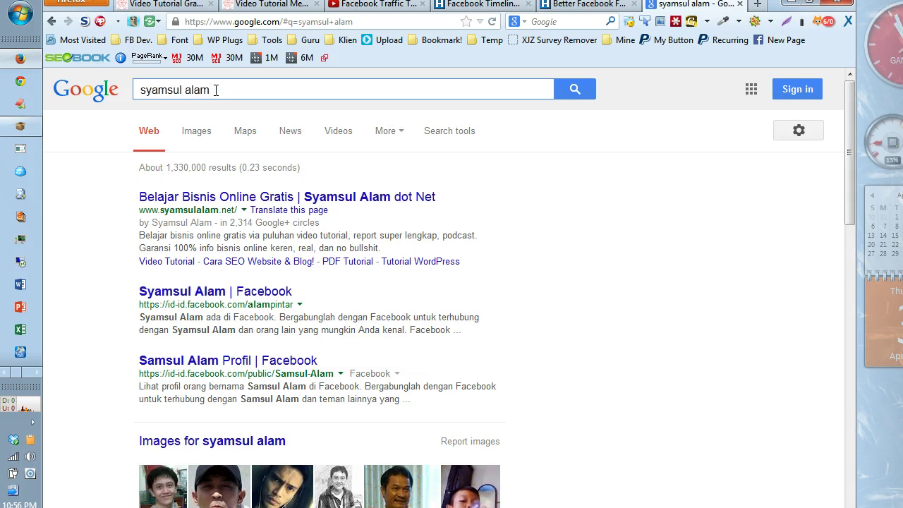
scroll(216, 90, down, 2)
scroll(216, 90, up, 2)
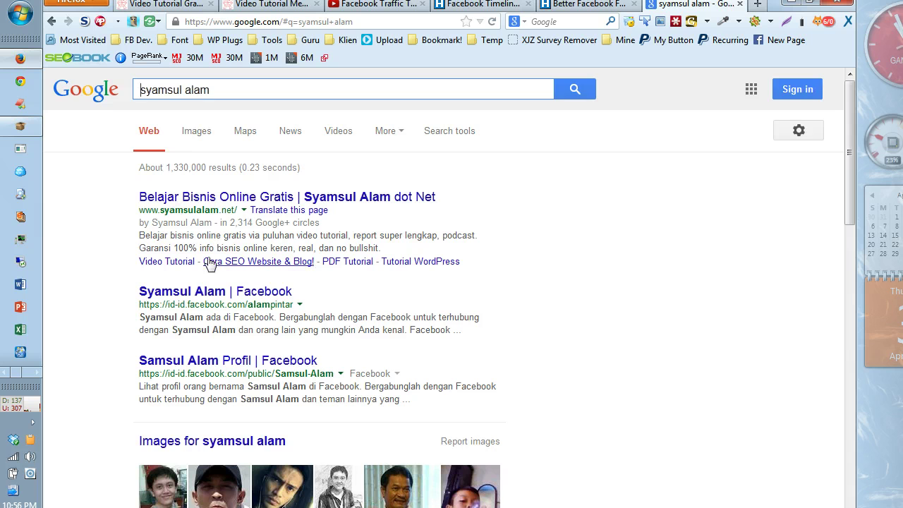
scroll(209, 260, down, 1)
scroll(209, 263, up, 1)
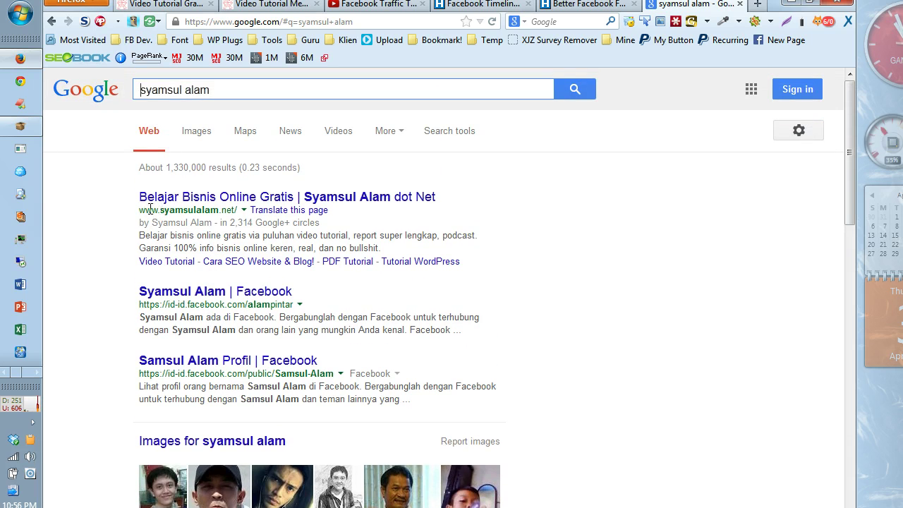
scroll(215, 226, down, 2)
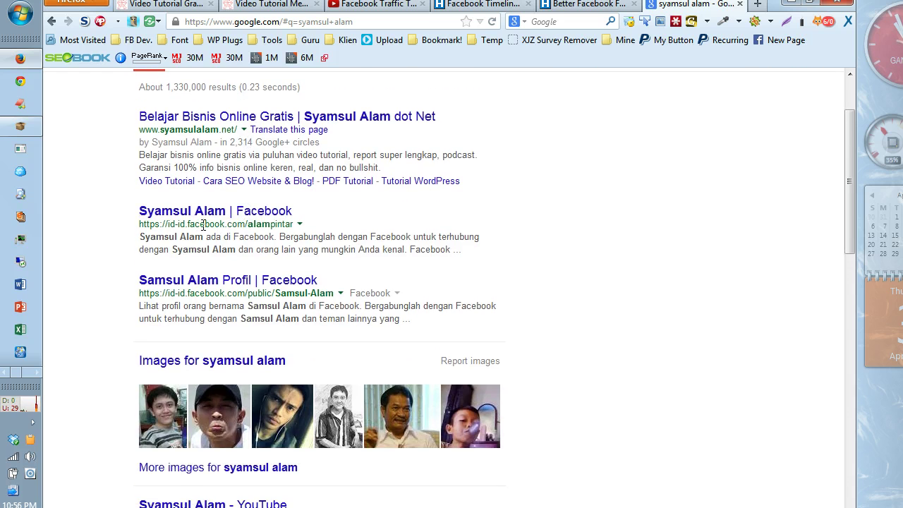
scroll(265, 241, down, 3)
scroll(266, 235, down, 10)
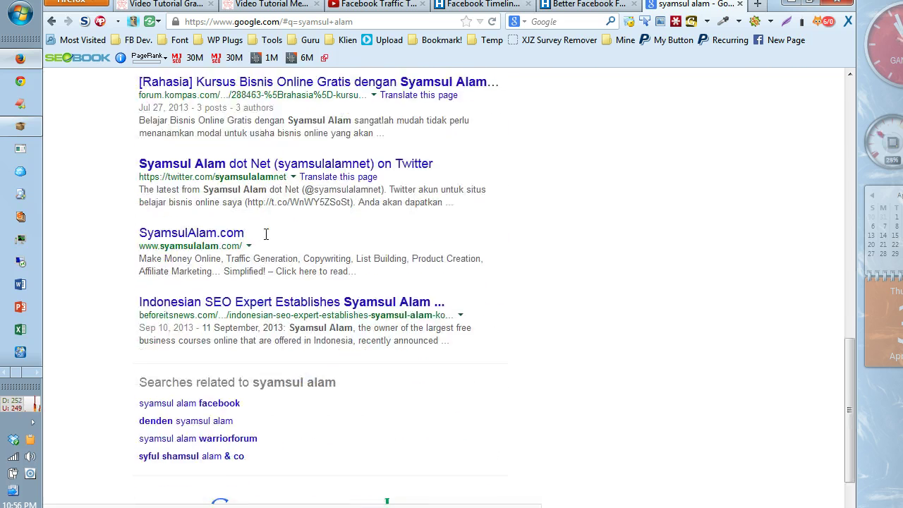
scroll(266, 234, up, 12)
scroll(266, 235, up, 3)
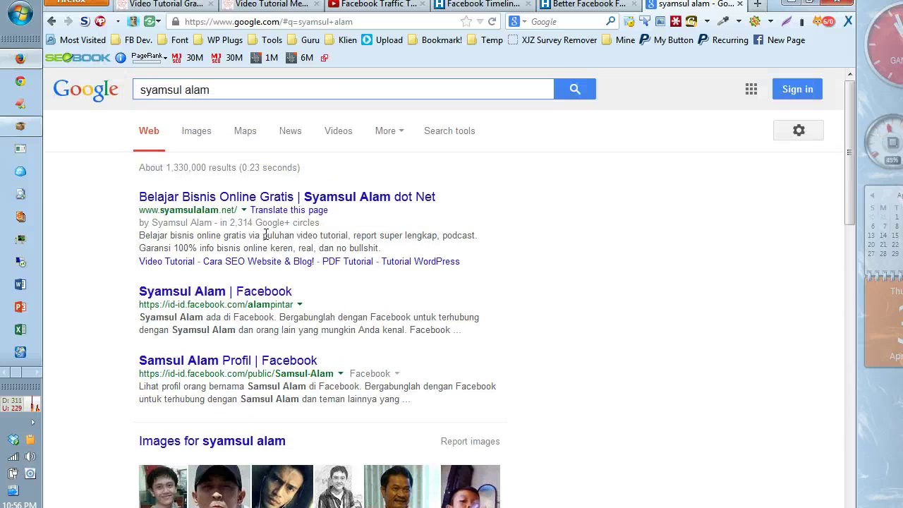
scroll(159, 232, down, 8)
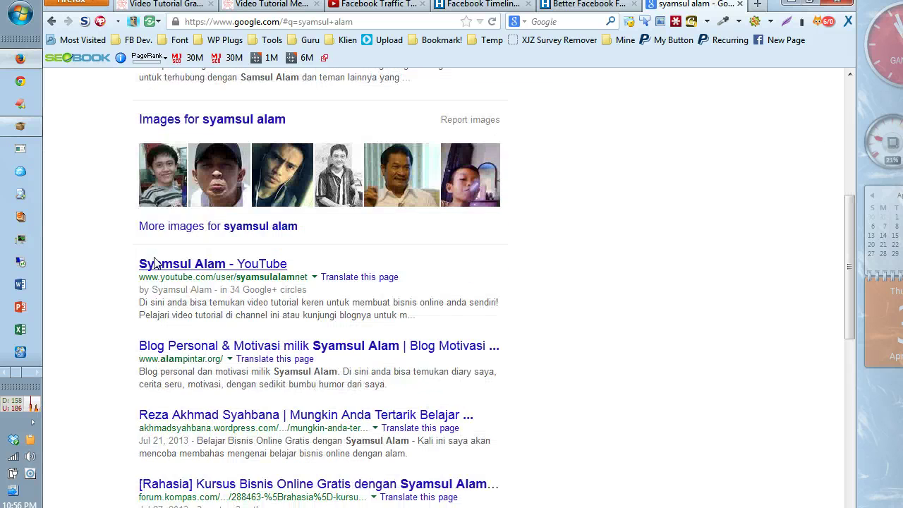
scroll(232, 194, down, 13)
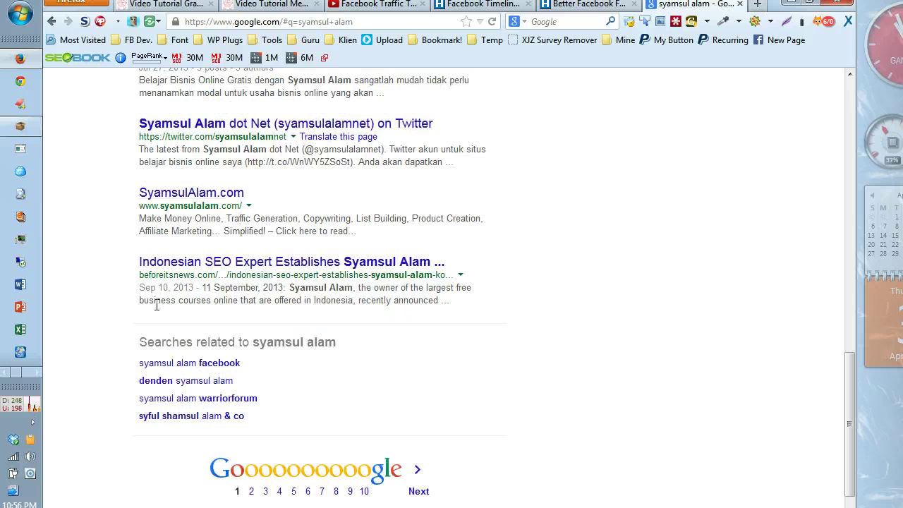
scroll(324, 333, up, 20)
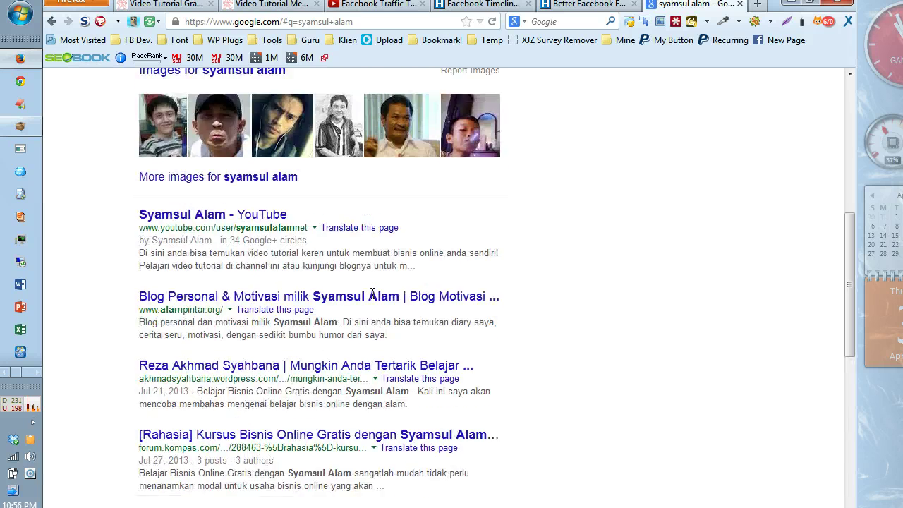
scroll(368, 195, down, 2)
scroll(264, 197, up, 1)
scroll(265, 197, up, 1)
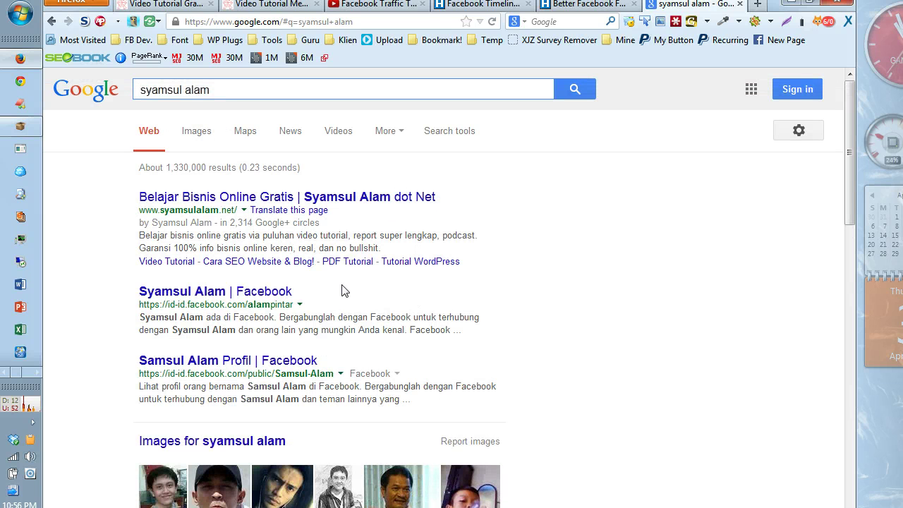
drag(138, 210, 239, 213)
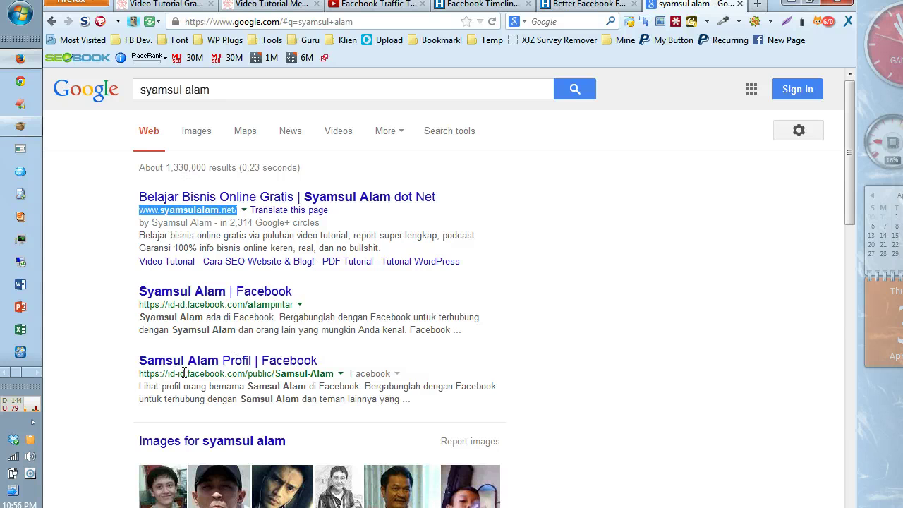
click(36, 370)
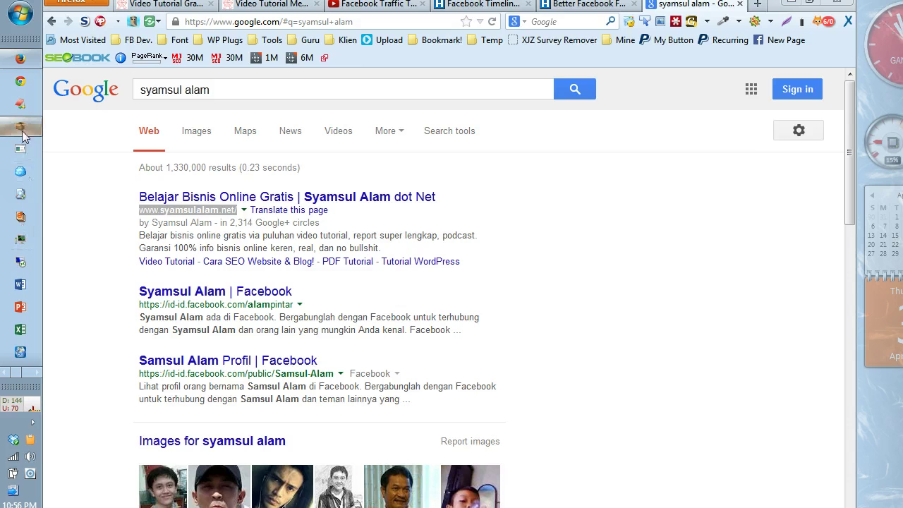
click(21, 126)
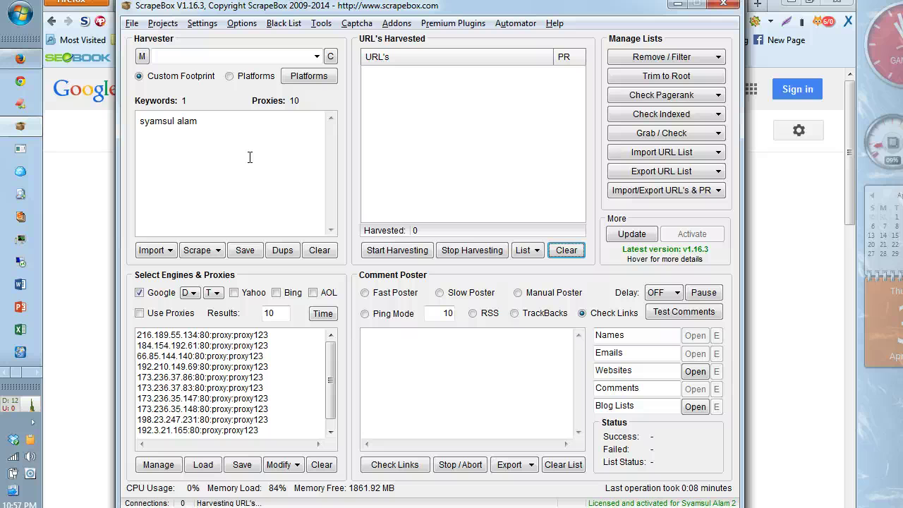
click(85, 194)
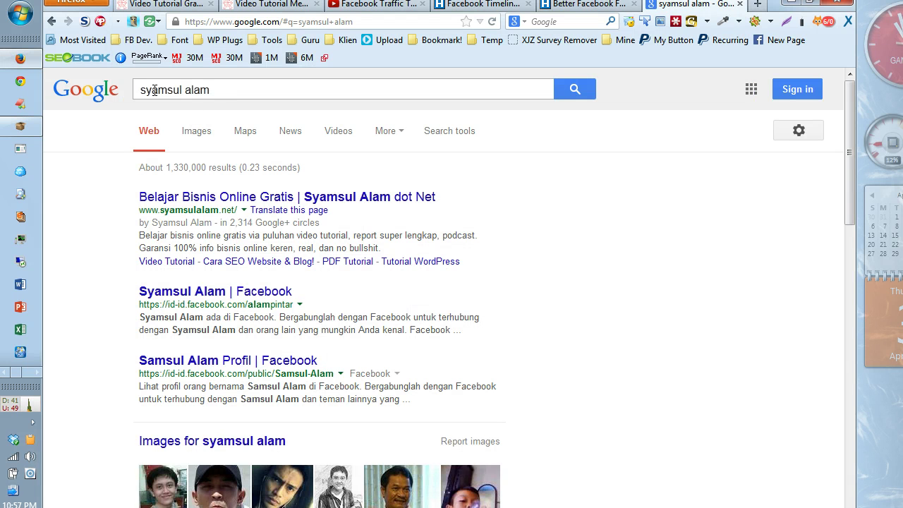
scroll(218, 143, down, 5)
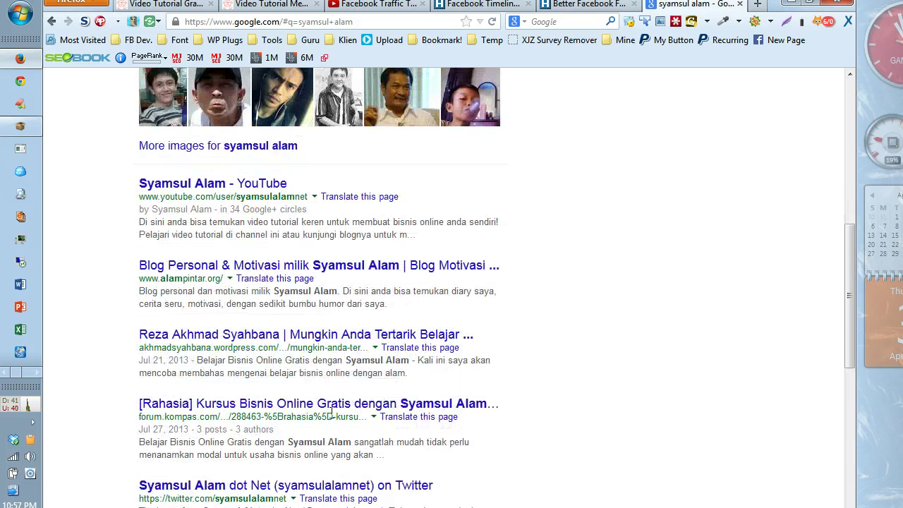
scroll(324, 420, down, 4)
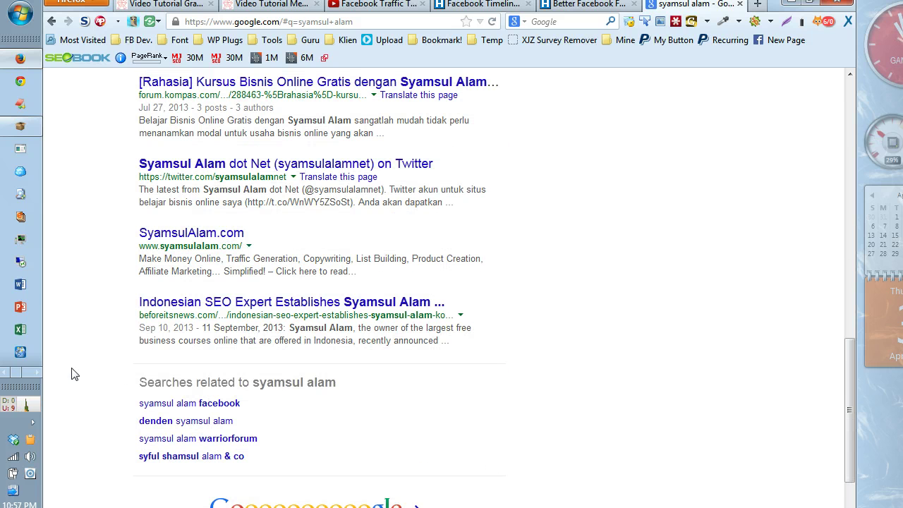
click(29, 372)
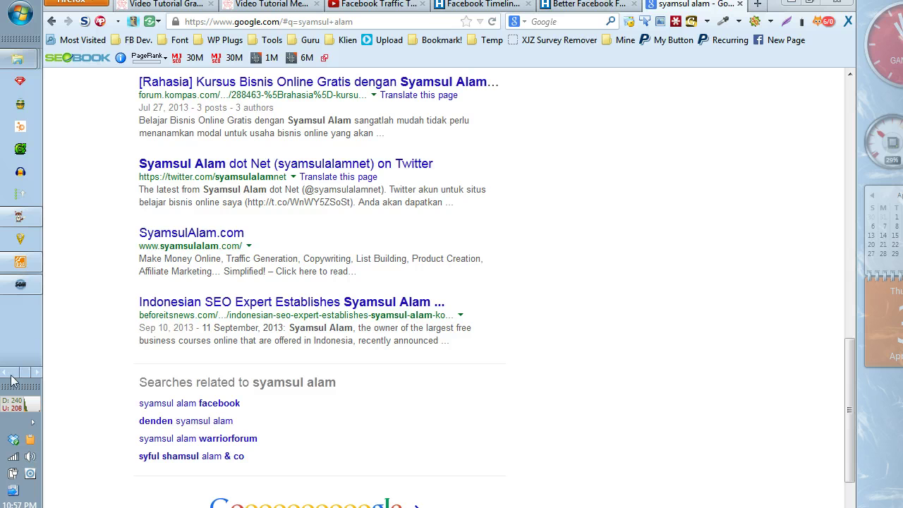
click(20, 127)
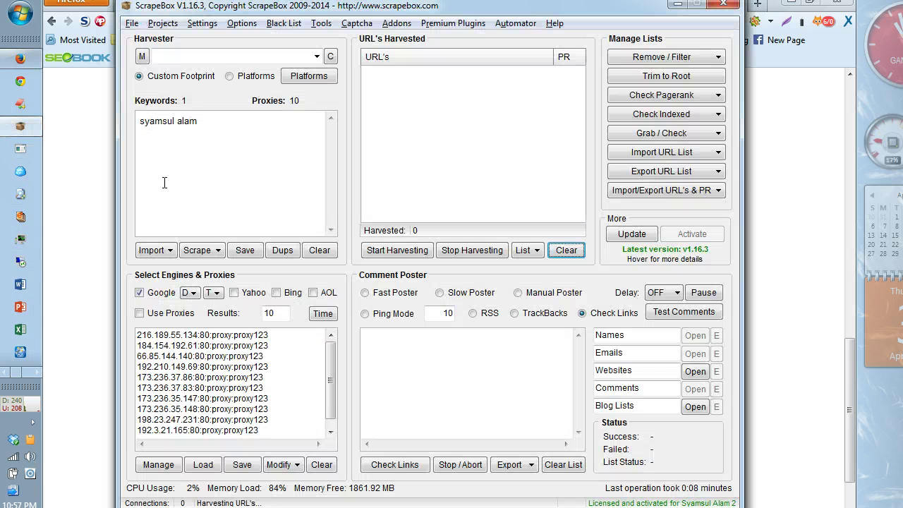
drag(201, 9, 320, 18)
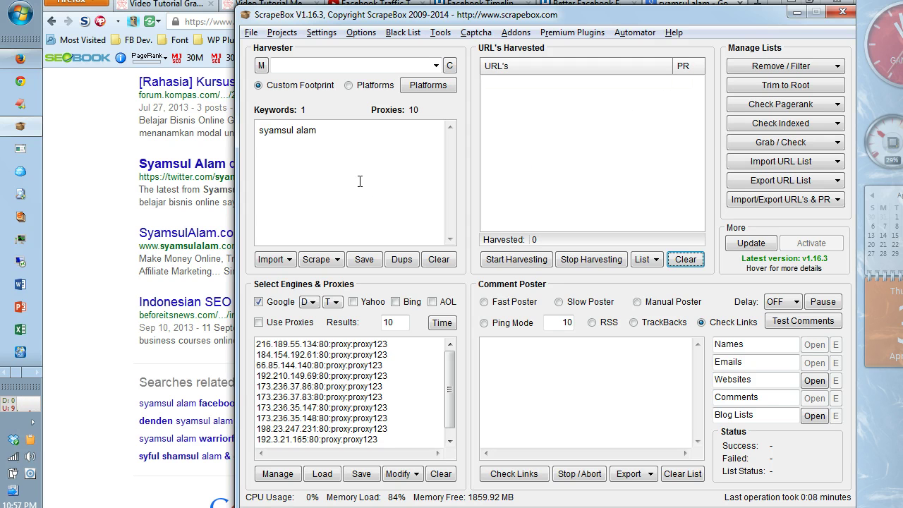
click(315, 131)
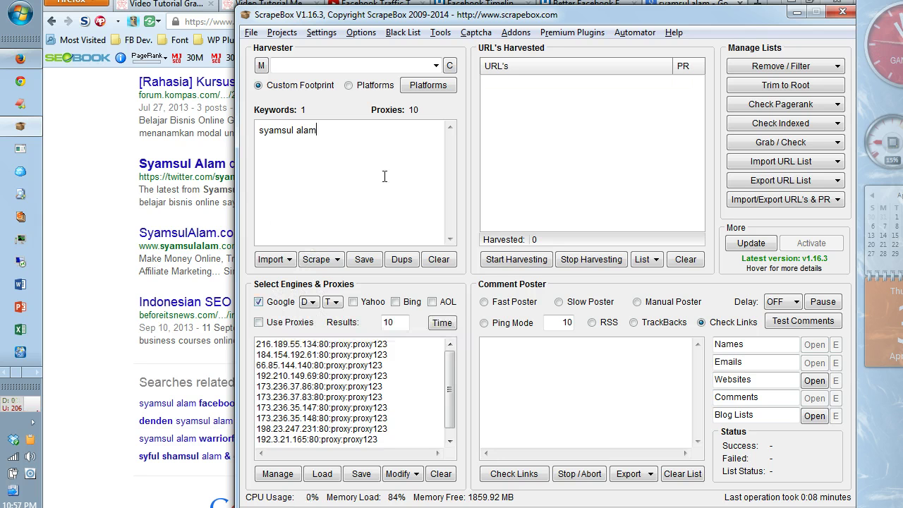
drag(475, 17, 320, 14)
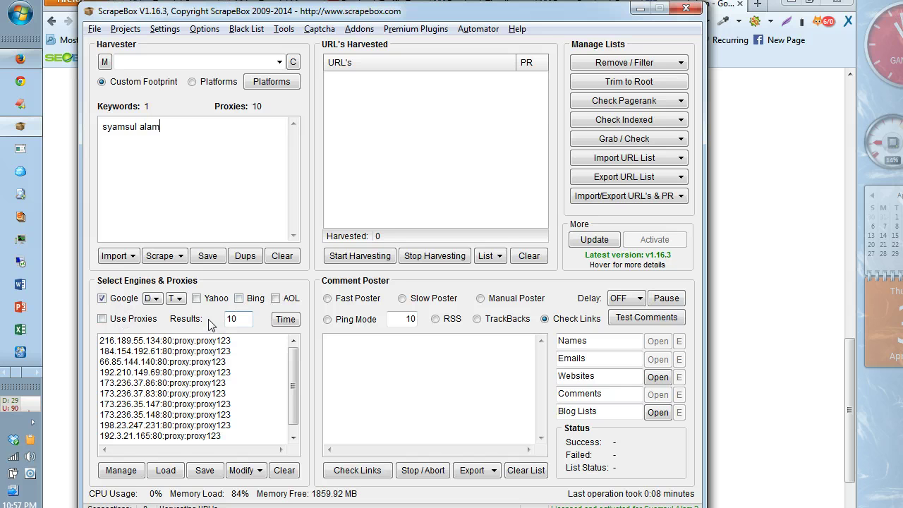
click(149, 300)
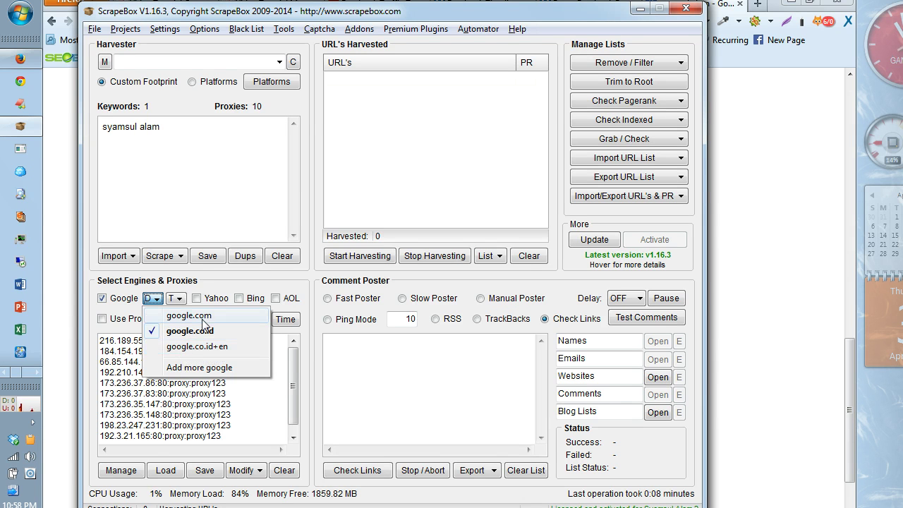
click(198, 367)
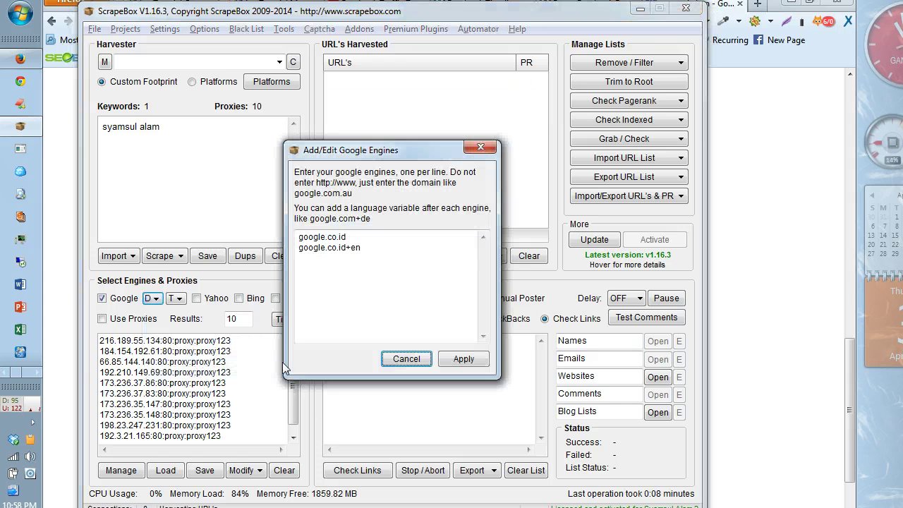
click(387, 253)
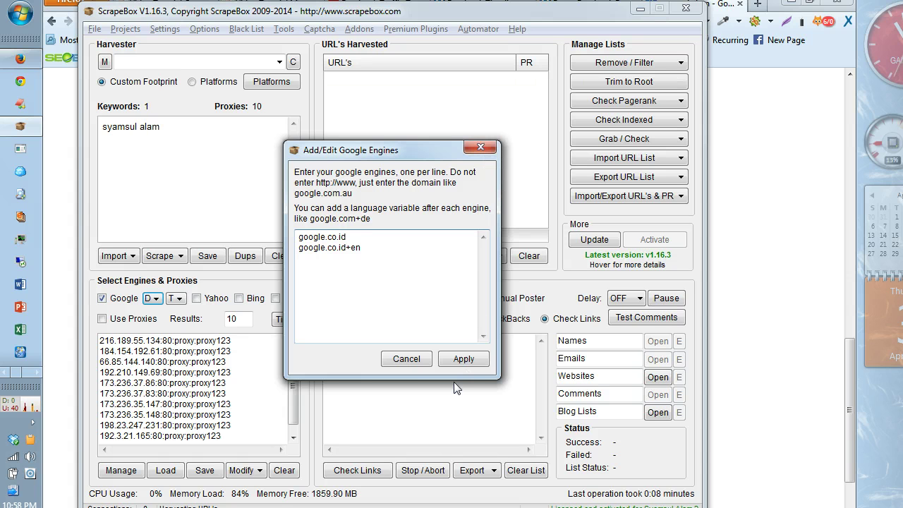
click(405, 360)
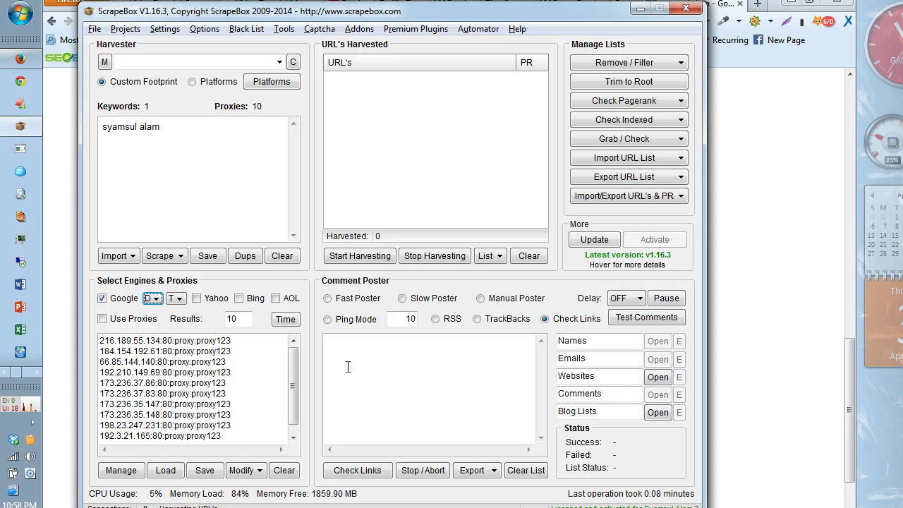
click(153, 297)
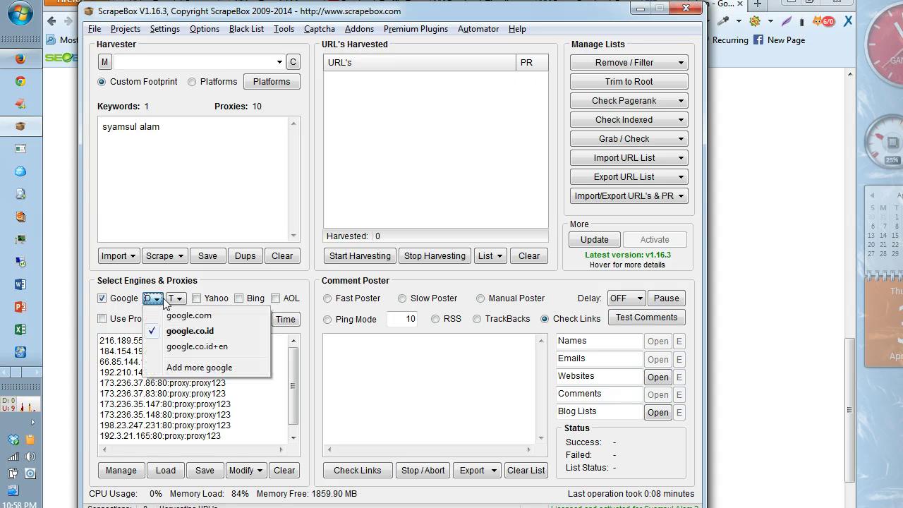
click(154, 298)
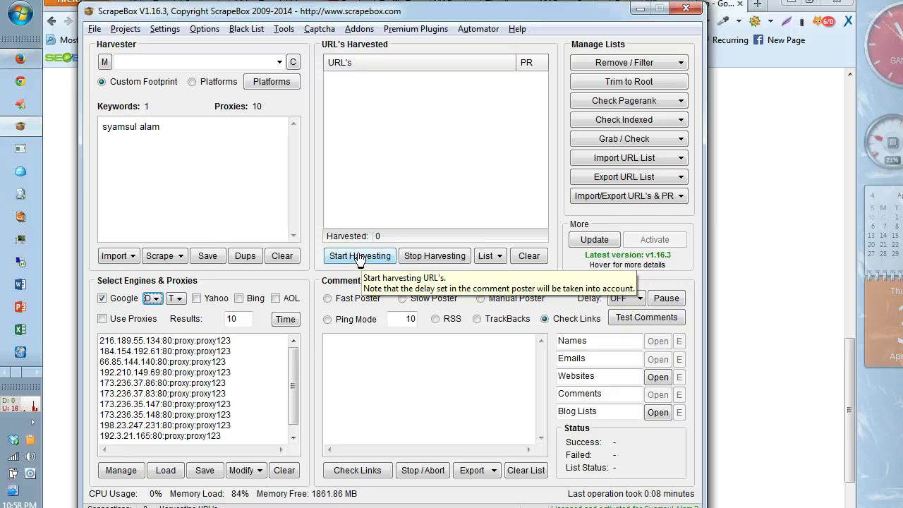
click(360, 258)
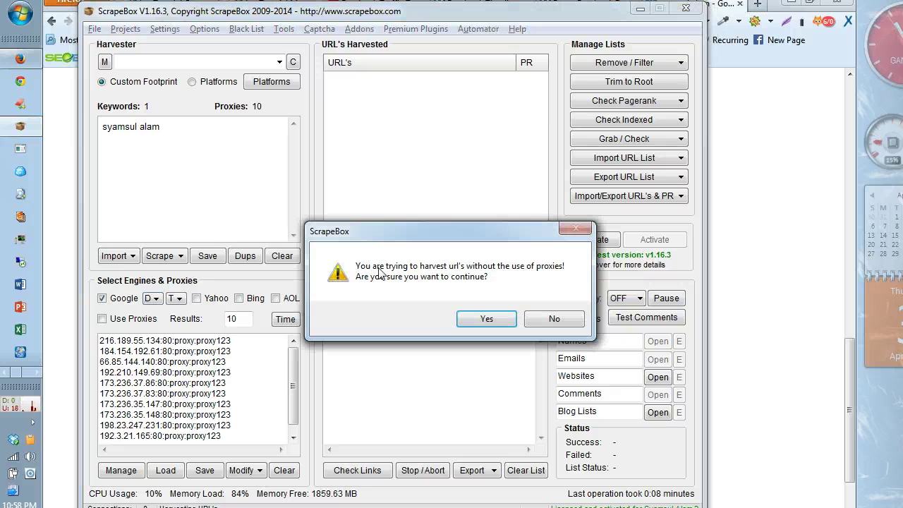
click(486, 319)
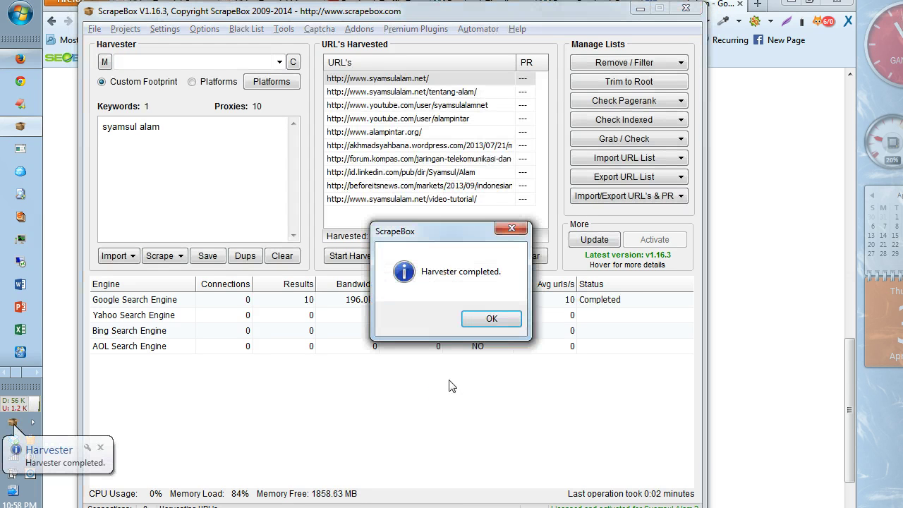
click(487, 321)
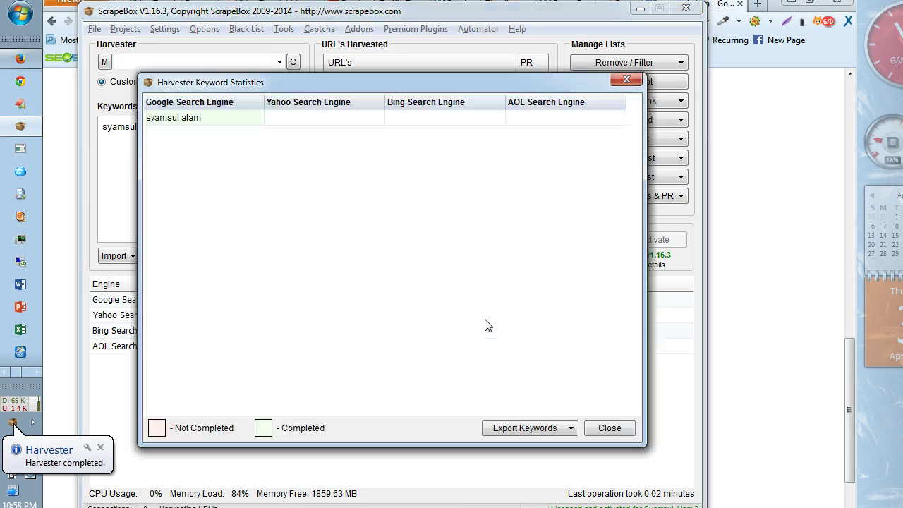
click(598, 428)
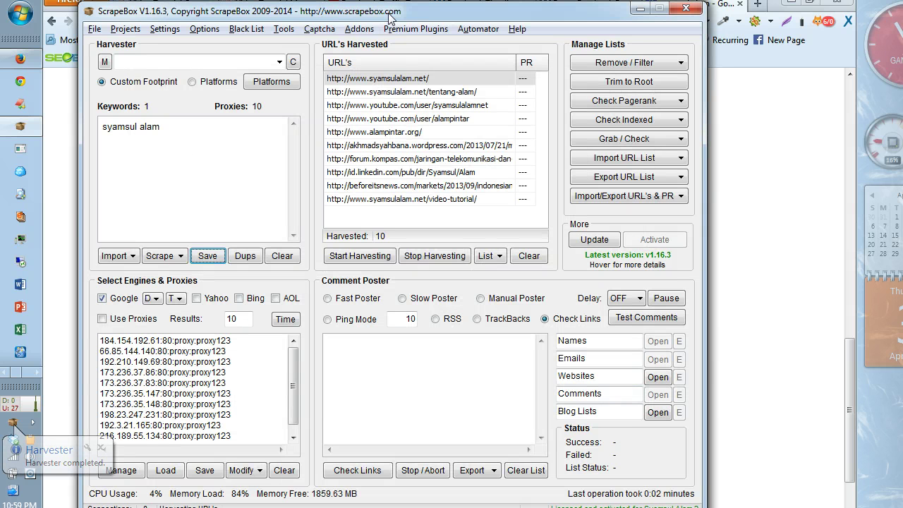
drag(388, 18, 376, 190)
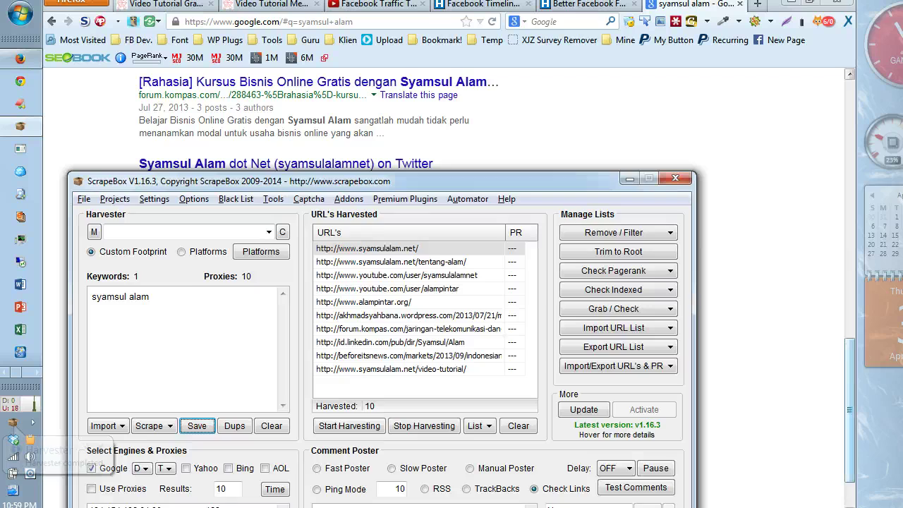
Step: Scroll the Google results to the top and place ScrapeBox's harvested URLs beside them
drag(851, 371, 851, 106)
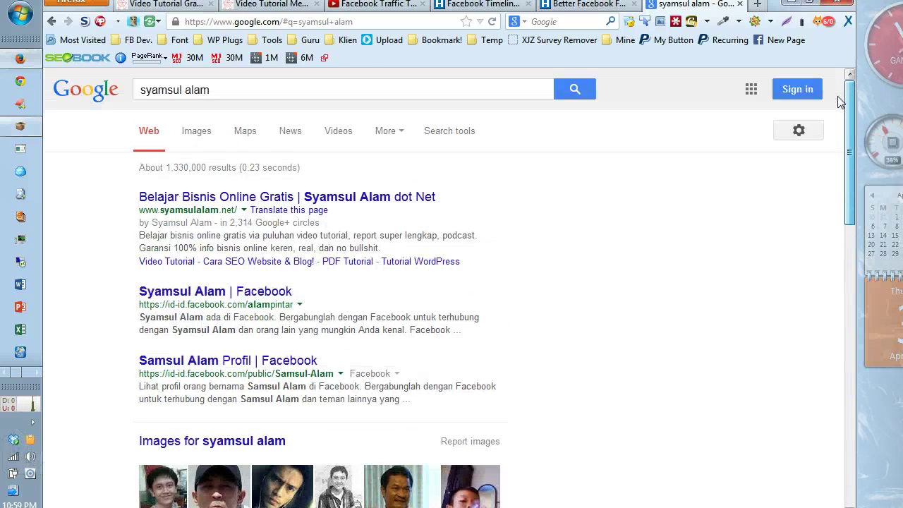
click(36, 373)
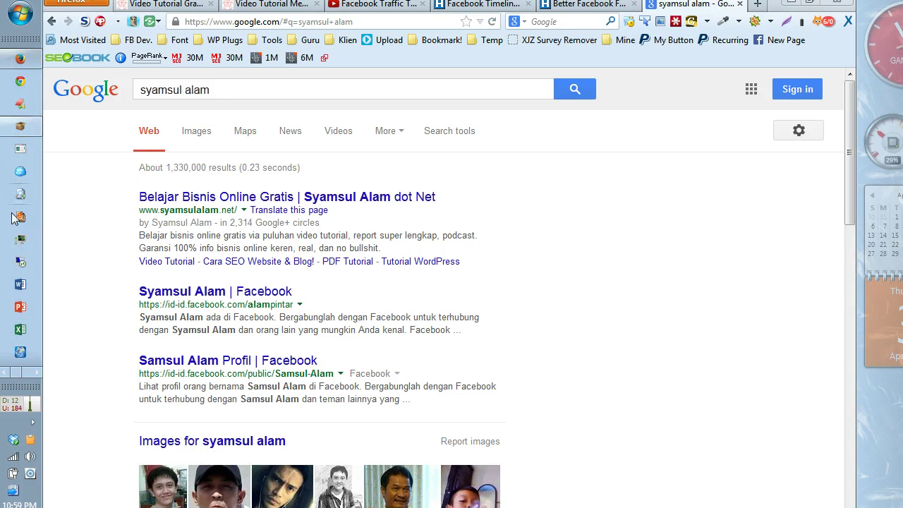
click(20, 127)
drag(315, 185, 594, 76)
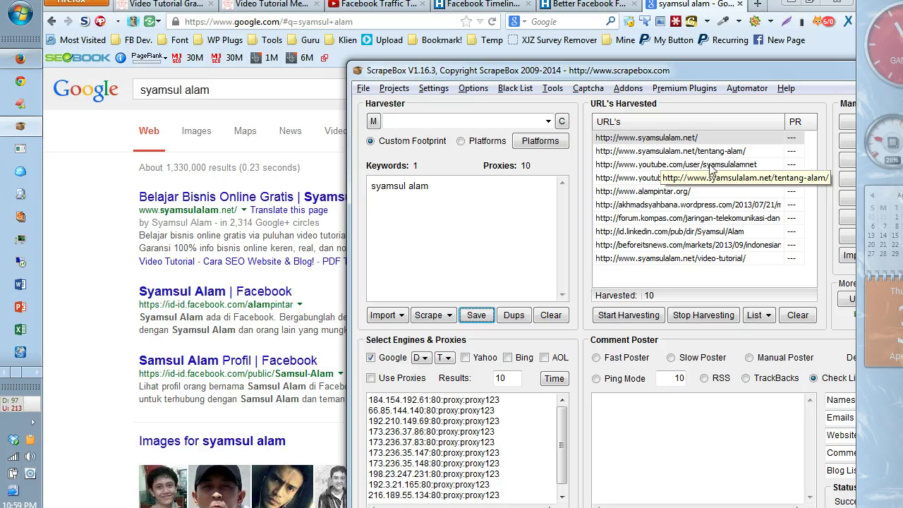
click(248, 24)
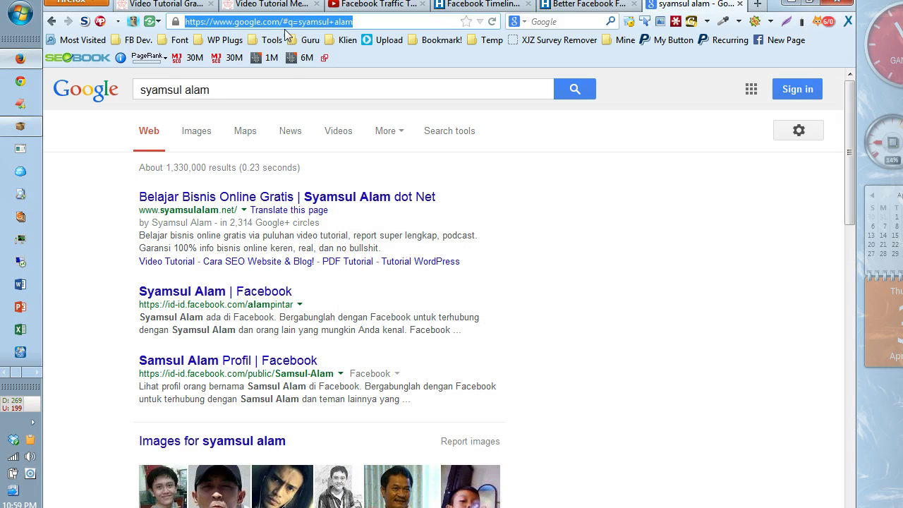
click(32, 375)
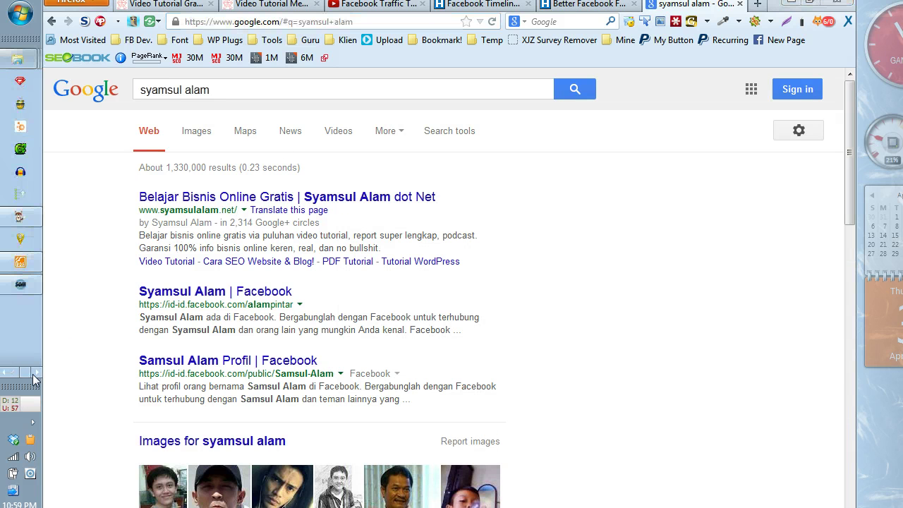
click(19, 126)
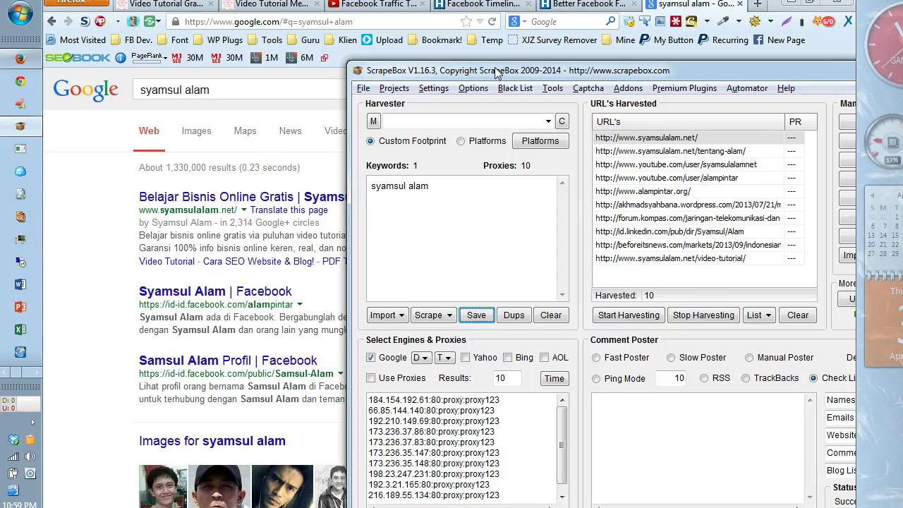
drag(502, 77, 408, 16)
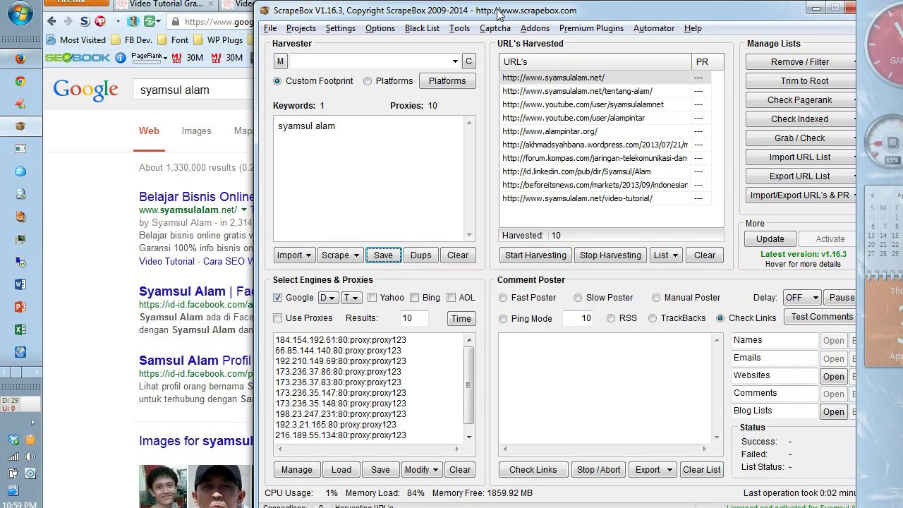
drag(488, 15, 302, 9)
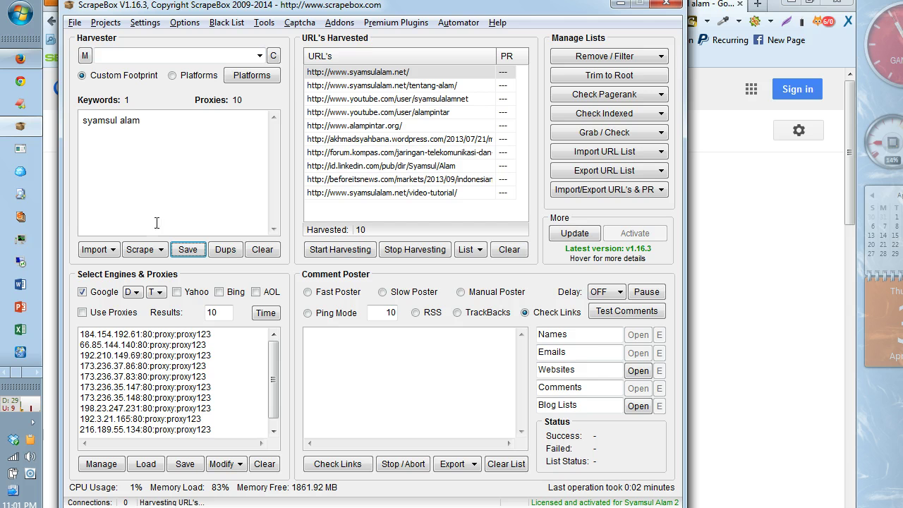
click(808, 289)
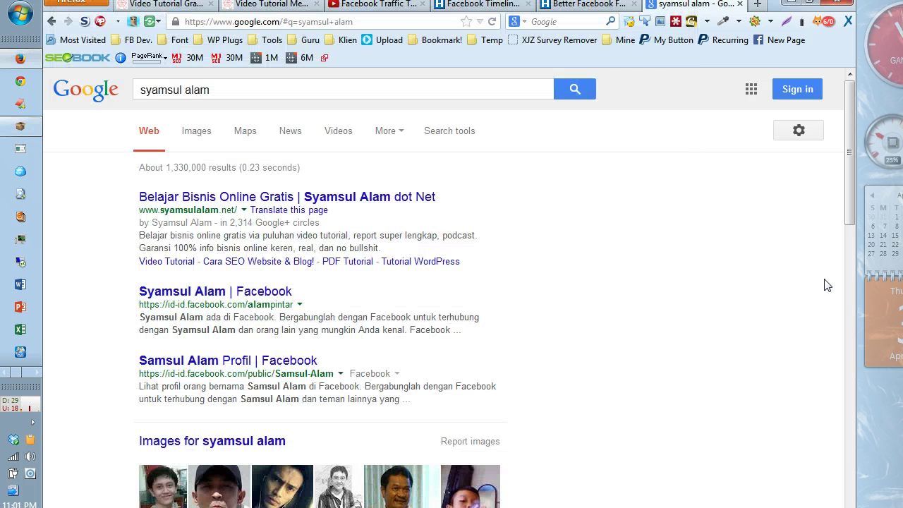
click(224, 90)
scroll(116, 349, down, 10)
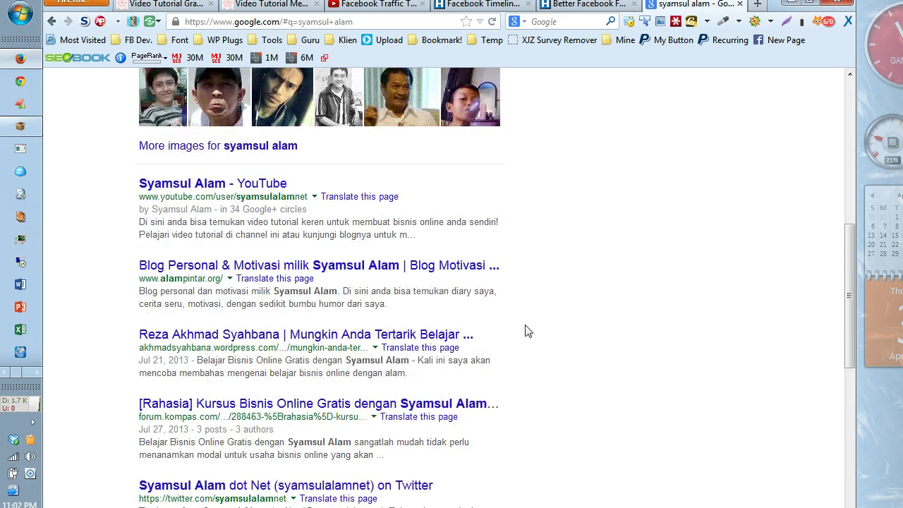
scroll(526, 330, up, 10)
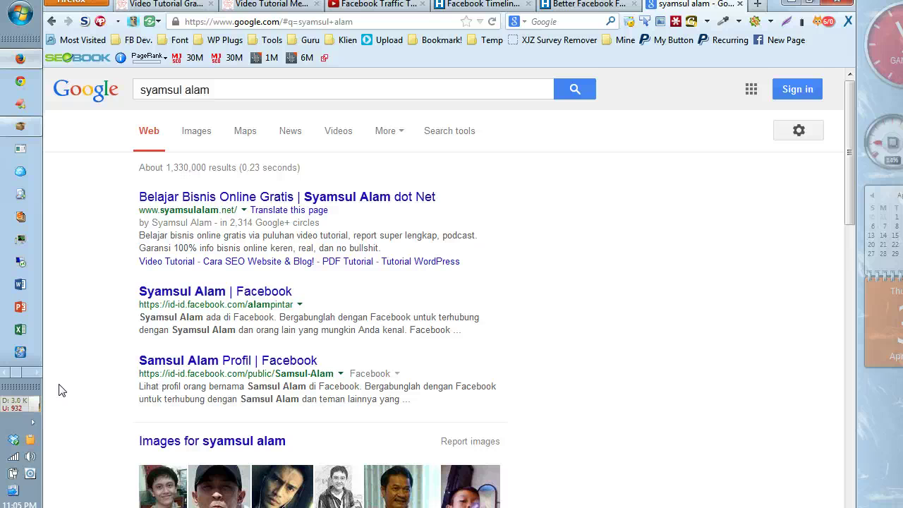
click(34, 375)
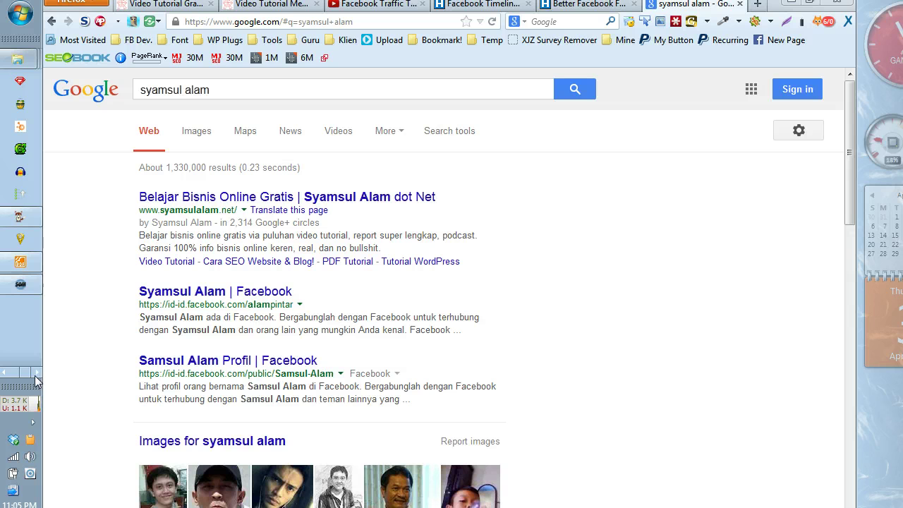
click(34, 374)
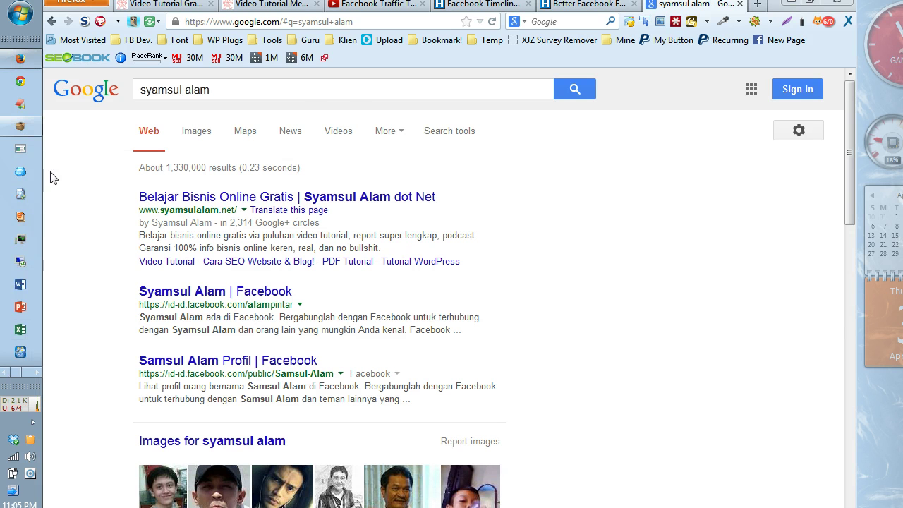
Step: Bring ScrapeBox forward and scroll its list of 10 port-80 proxies
click(28, 125)
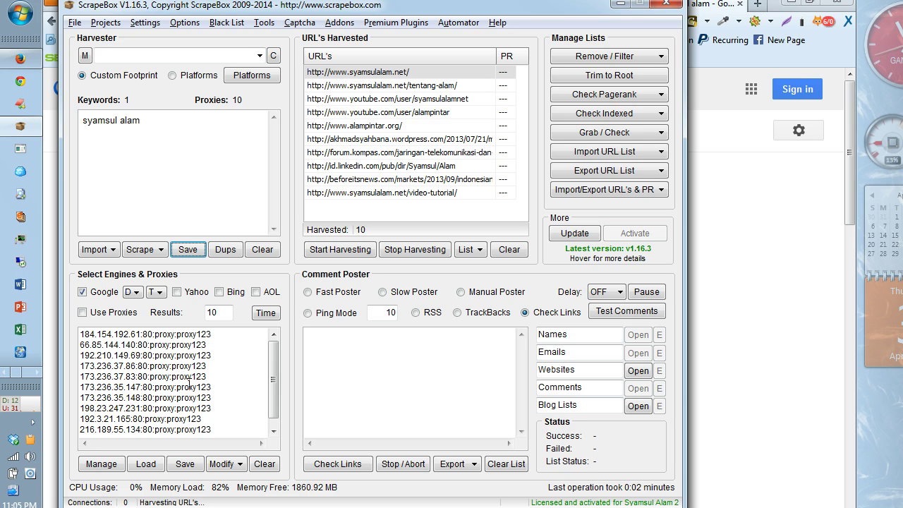
drag(274, 366, 275, 385)
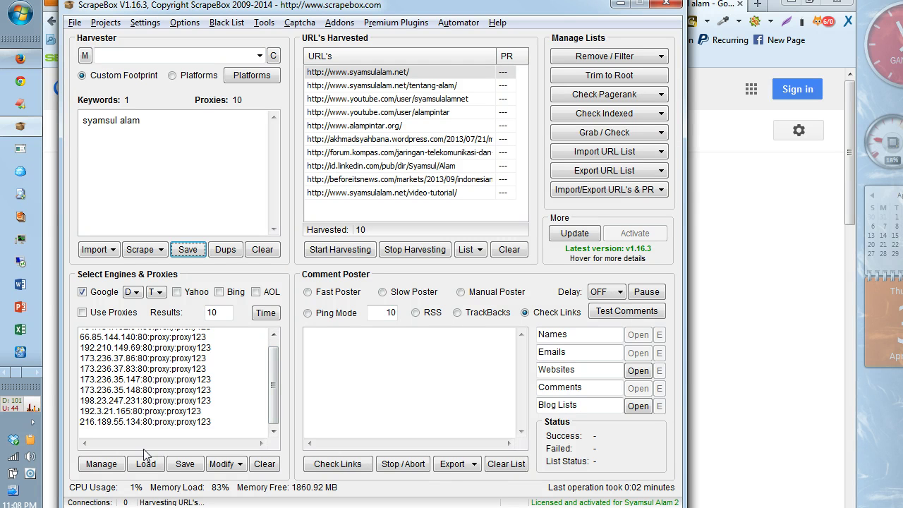
Step: Open Harvest Proxies from the Proxy Manager and scroll through the full source list
click(101, 464)
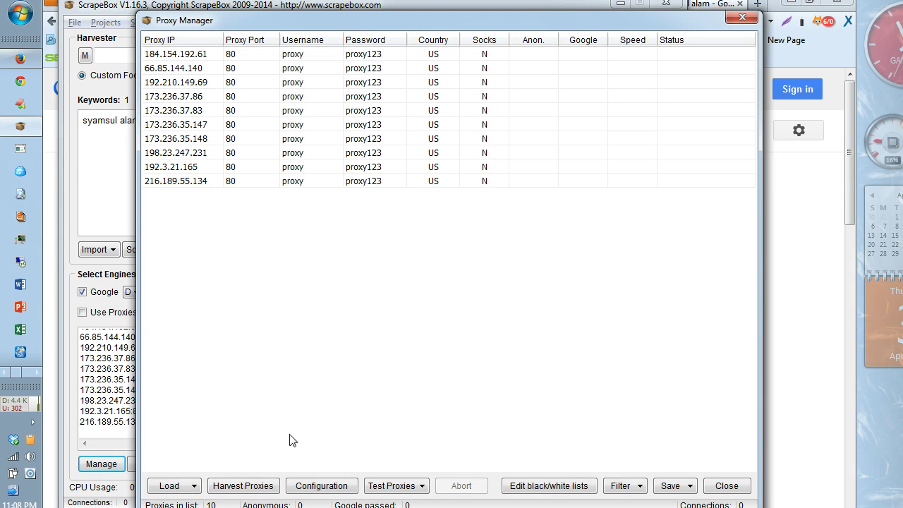
click(224, 488)
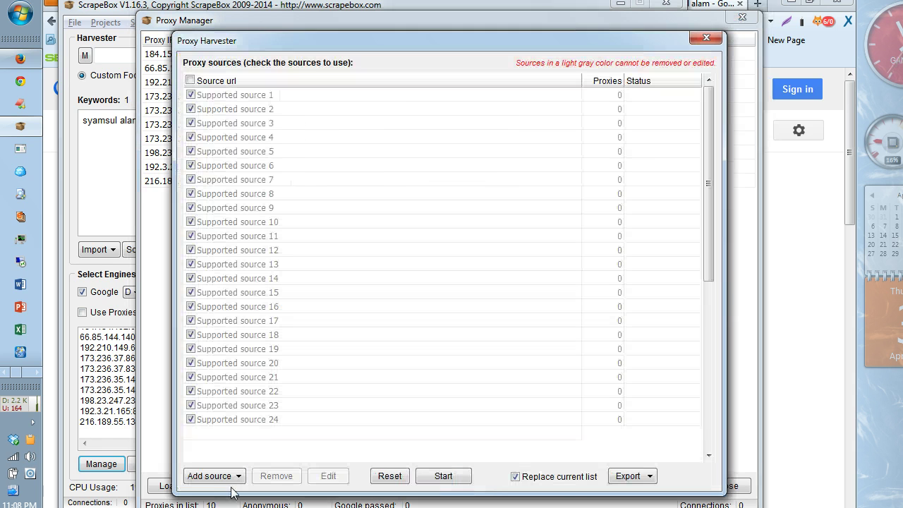
drag(704, 172, 661, 352)
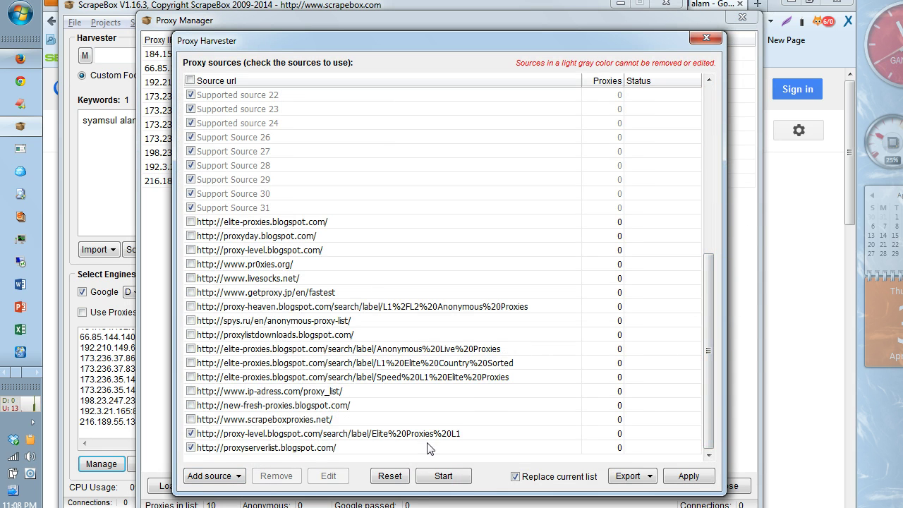
drag(708, 331, 476, 347)
mouse_move(705, 384)
mouse_down()
mouse_move(710, 278)
mouse_move(707, 371)
mouse_up()
drag(708, 348, 699, 217)
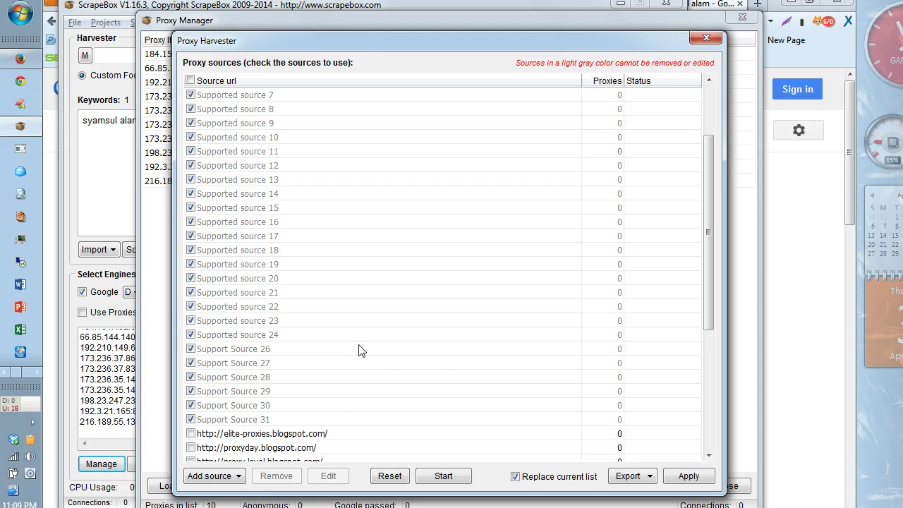
drag(704, 219, 705, 419)
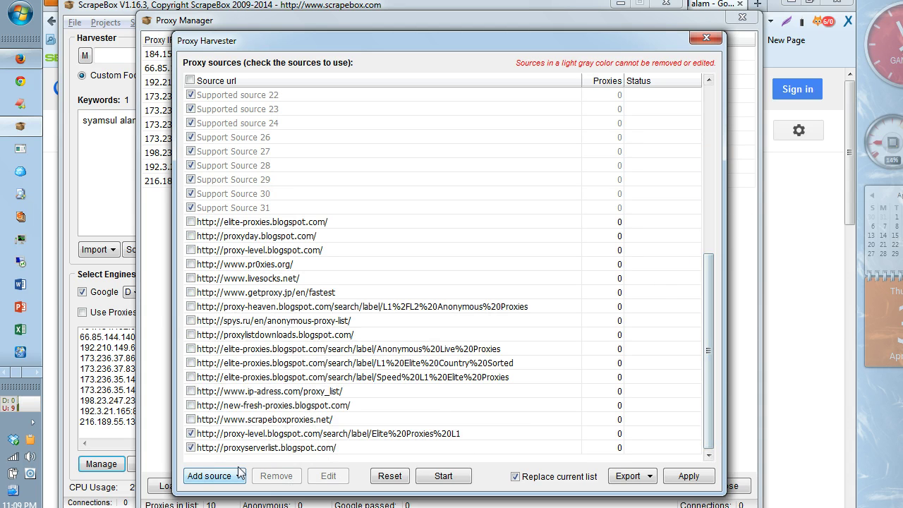
Step: Uncheck the proxy-level Elite and proxyserverlist custom sources
click(190, 433)
click(191, 447)
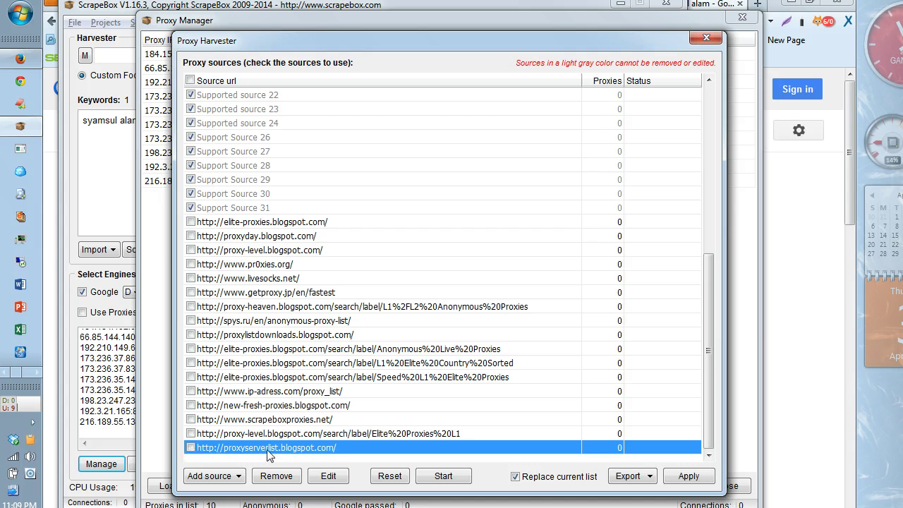
mouse_move(708, 355)
mouse_down()
mouse_move(709, 191)
mouse_move(703, 361)
mouse_up()
drag(708, 350, 703, 143)
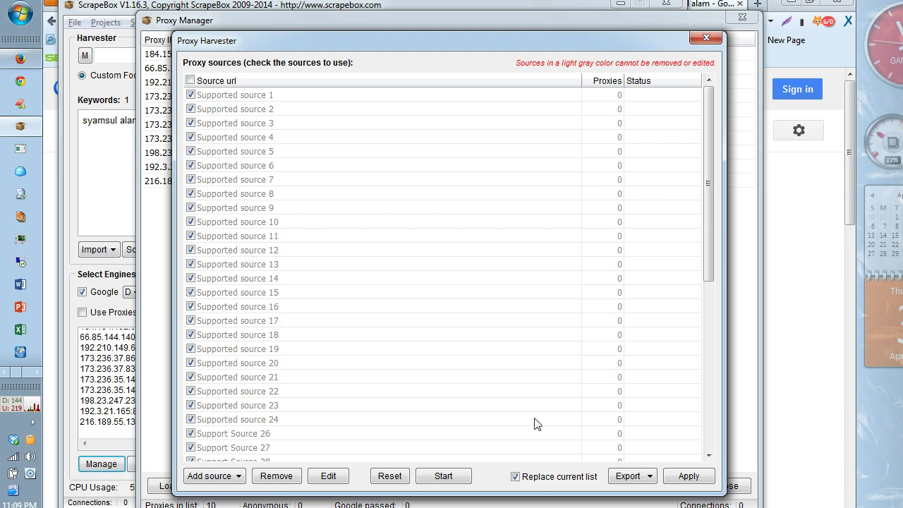
drag(709, 224, 709, 392)
click(642, 445)
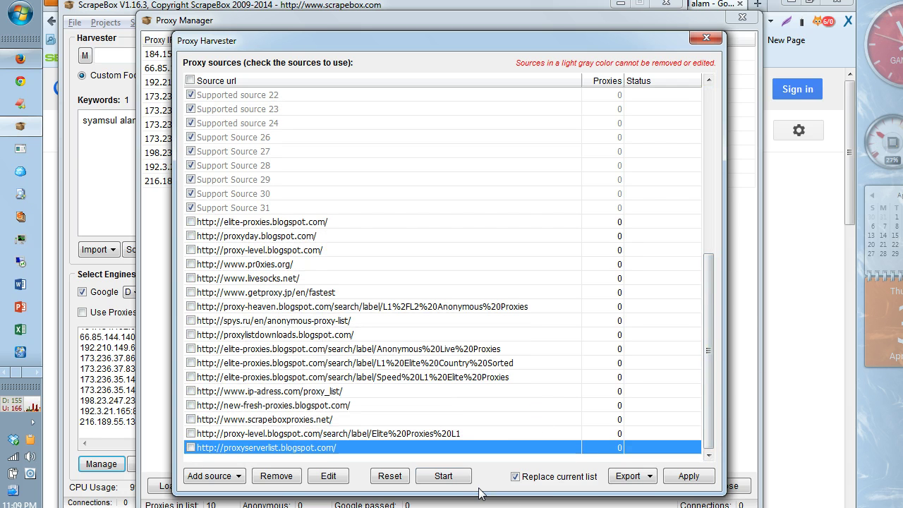
Step: Harvest proxies from the checked sources, stopping once they finish
click(455, 483)
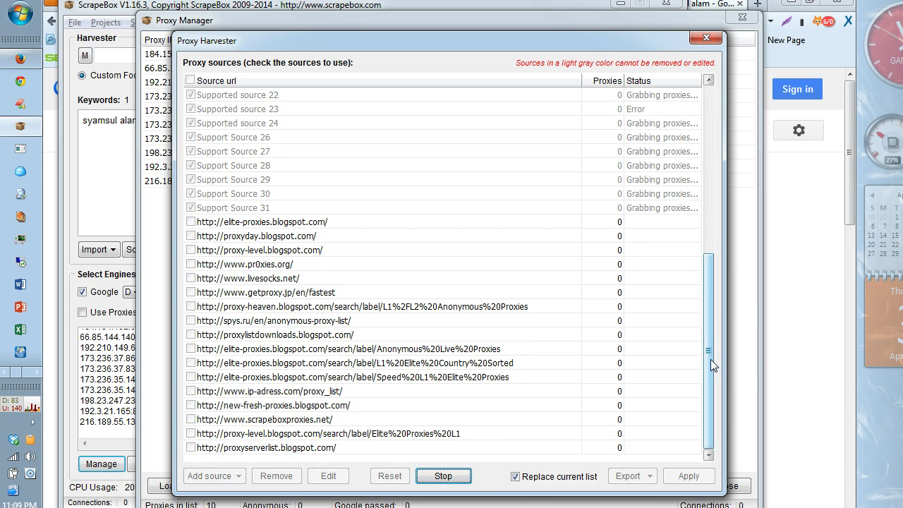
drag(710, 359, 702, 176)
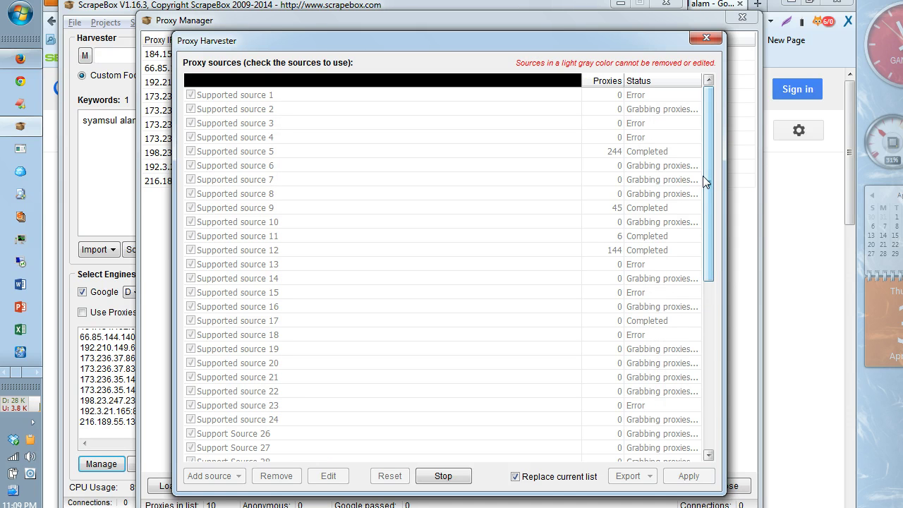
drag(711, 212, 707, 286)
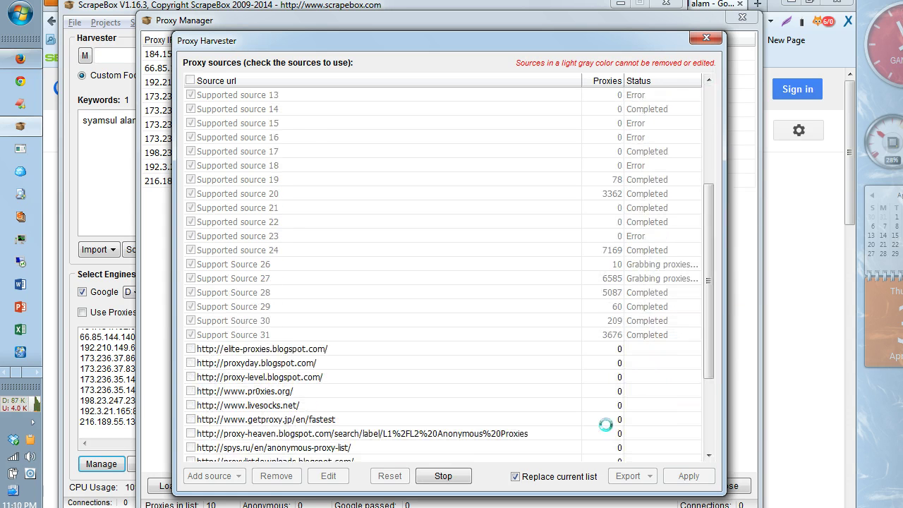
click(443, 476)
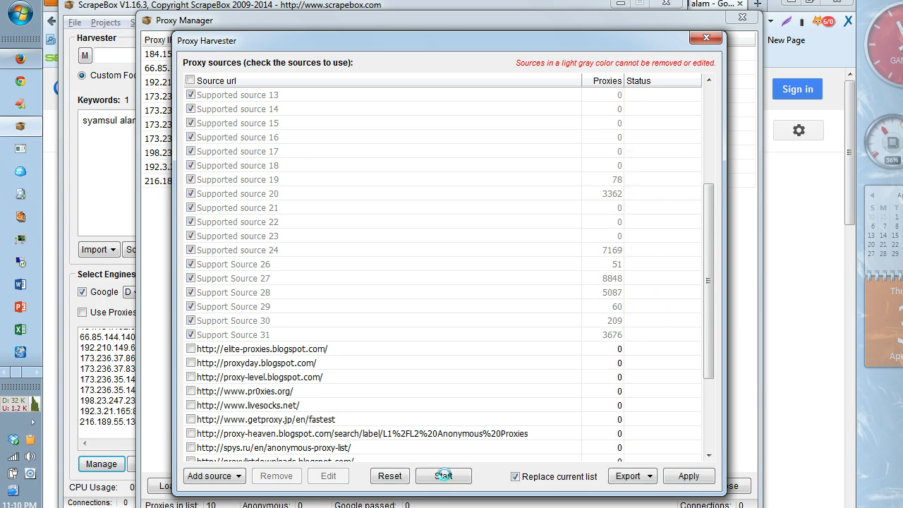
Step: Look at the Export options for saving sources, then dismiss them without exporting
click(641, 478)
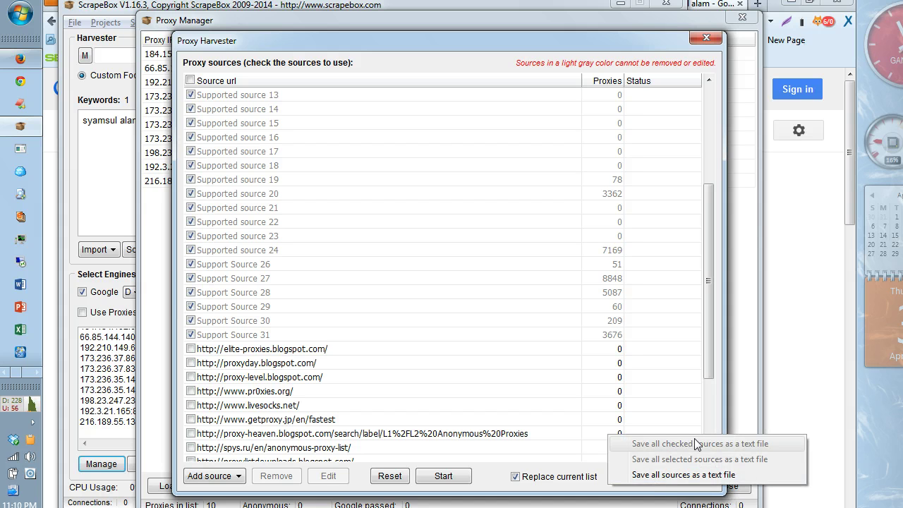
click(647, 489)
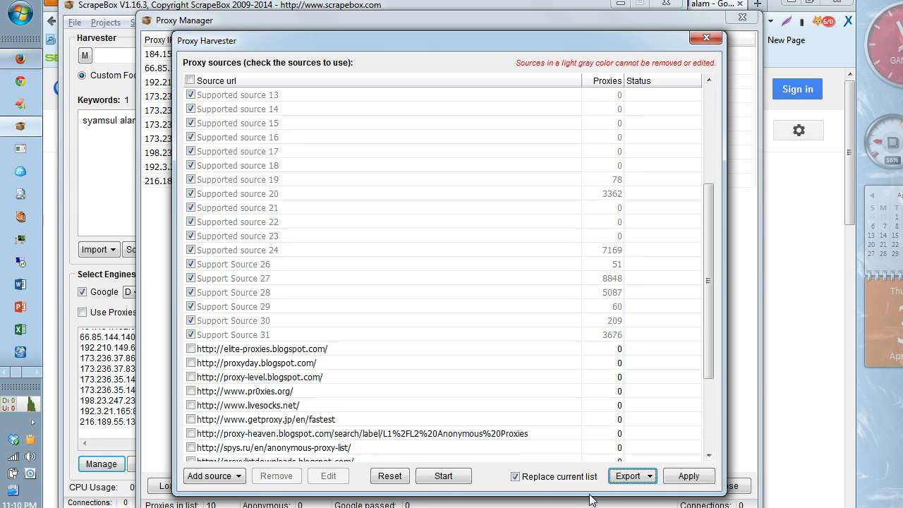
click(646, 485)
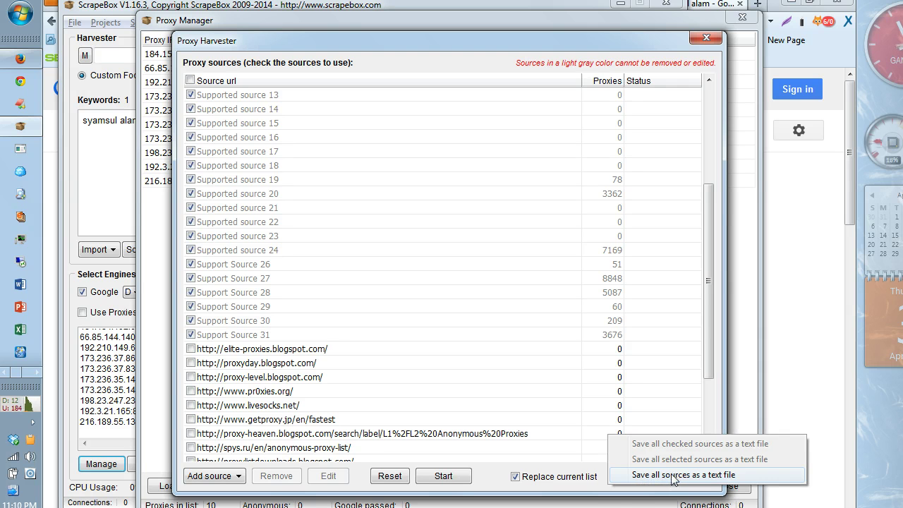
click(583, 491)
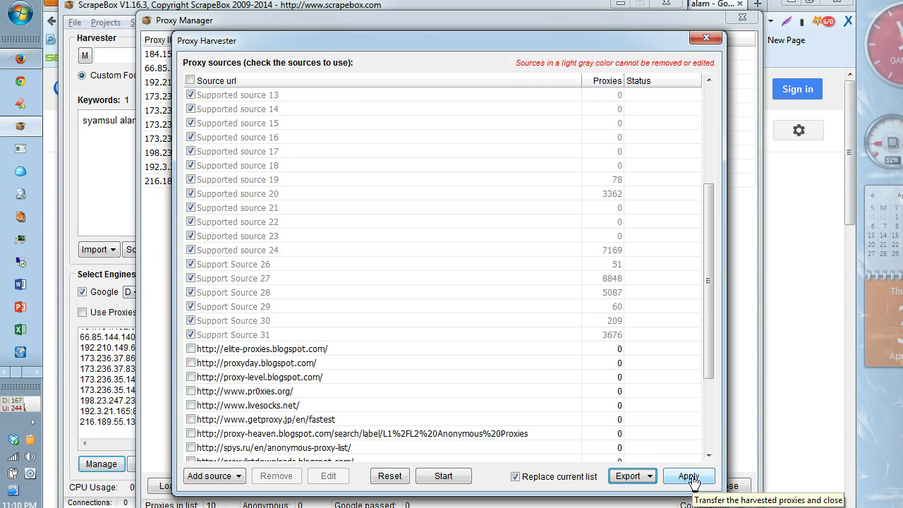
Step: Apply the 29,561 harvested proxies to the Proxy Manager, replacing the original 10
click(688, 476)
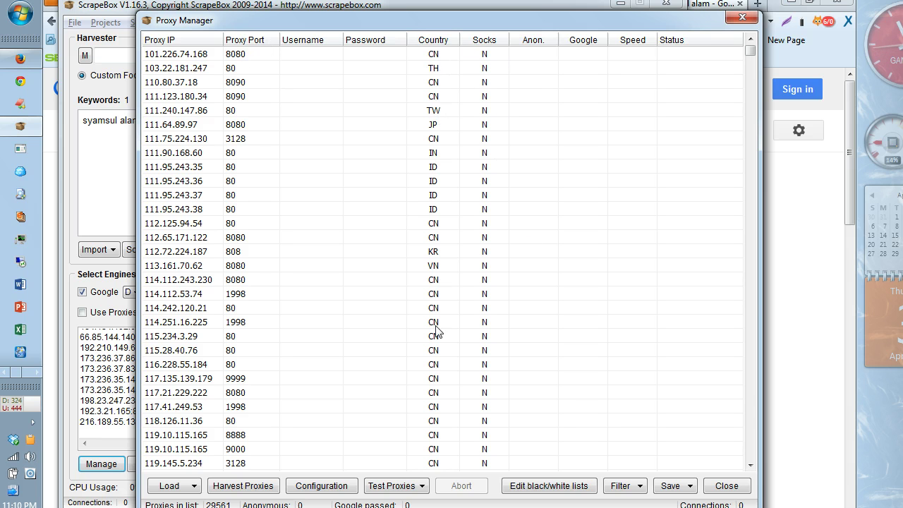
Step: Configure proxy testing with 32 connections, a 31-second timeout, and 'No Google test' unchecked
click(333, 480)
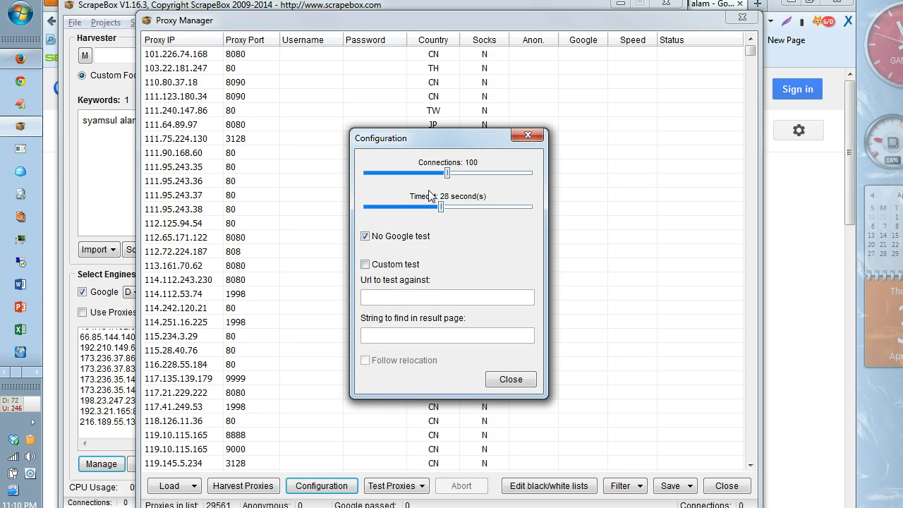
drag(445, 172, 451, 167)
drag(446, 173, 393, 180)
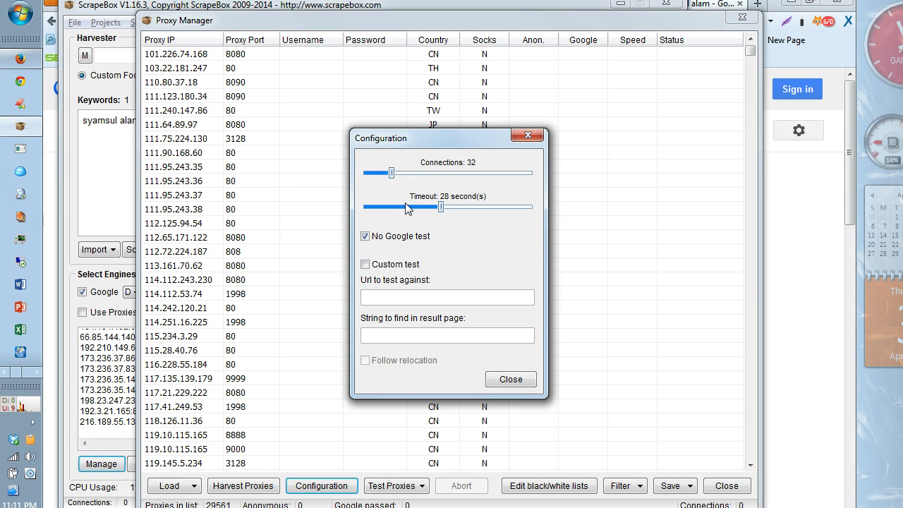
drag(440, 204, 449, 206)
click(365, 237)
click(365, 237)
click(365, 237)
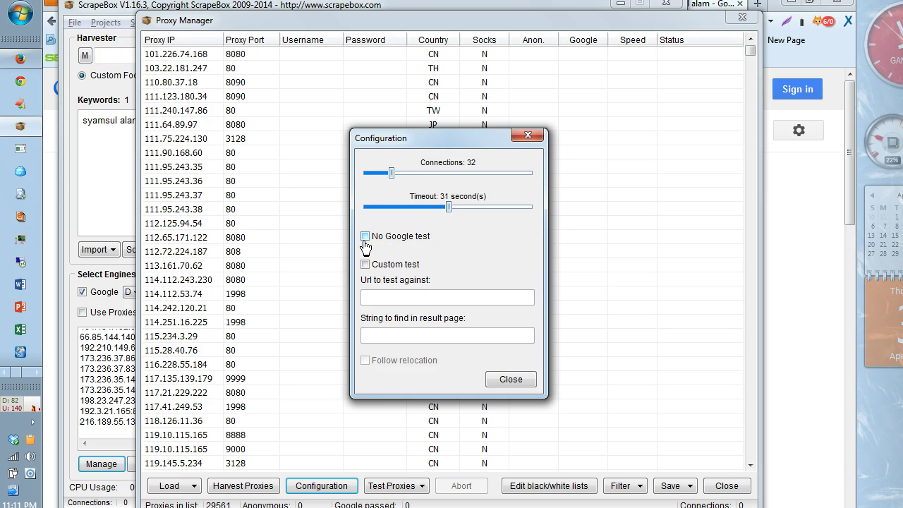
click(366, 239)
click(365, 237)
Step: Close the test settings and start testing all 29561 harvested proxies
click(520, 381)
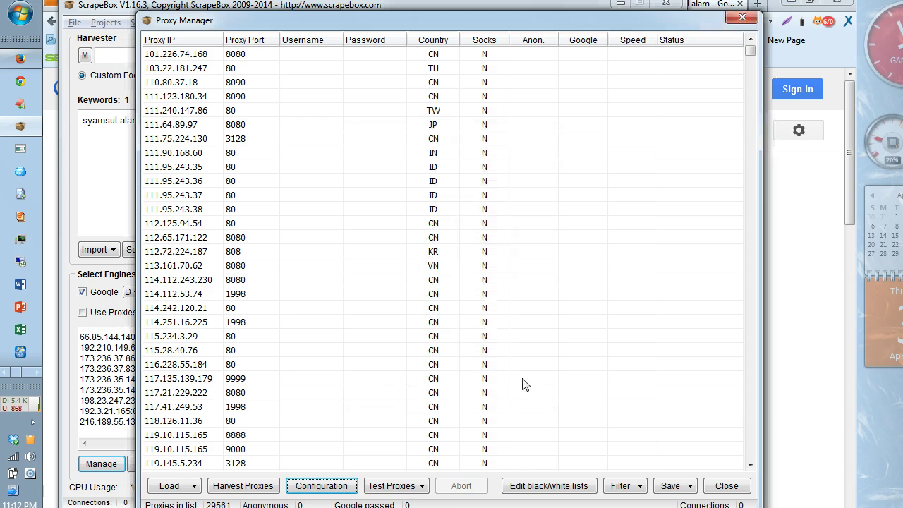
click(419, 486)
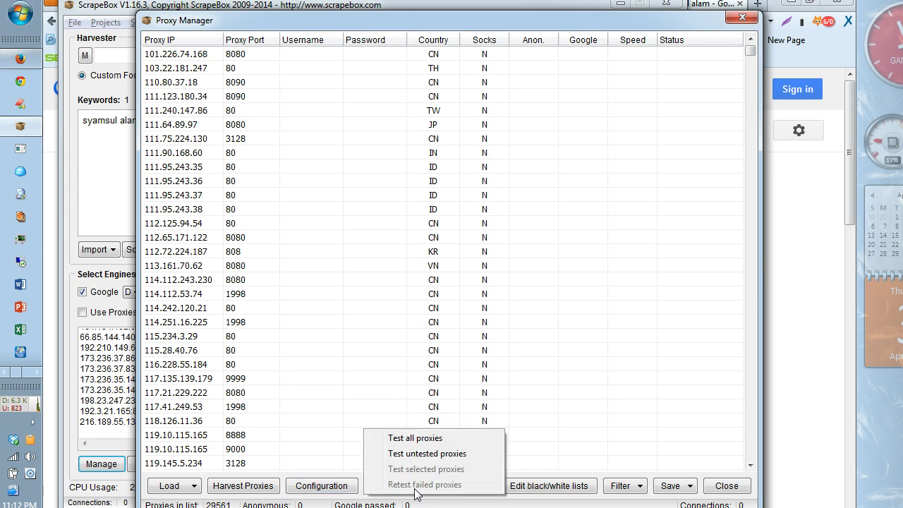
click(432, 437)
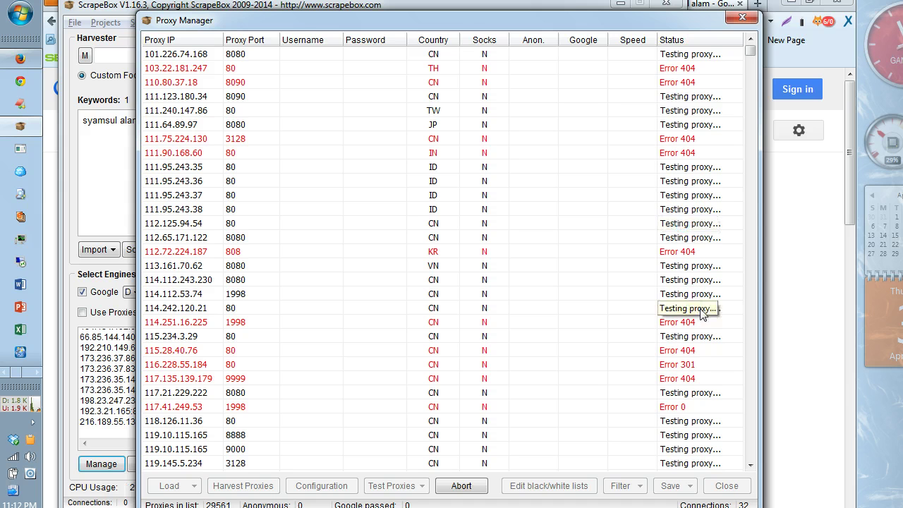
Step: Reposition the proxy manager and watch the results until one anonymous proxy appears
drag(469, 19, 466, 4)
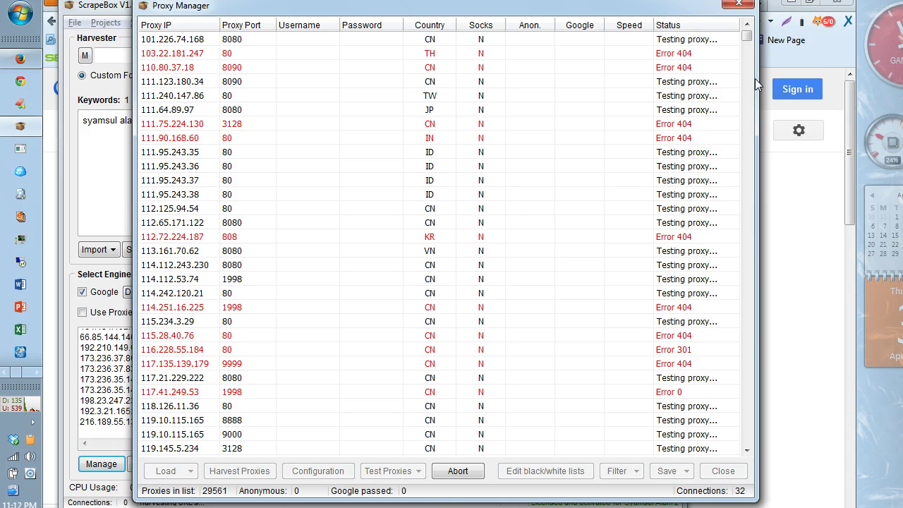
mouse_move(746, 37)
mouse_down()
mouse_move(746, 61)
mouse_move(747, 33)
mouse_up()
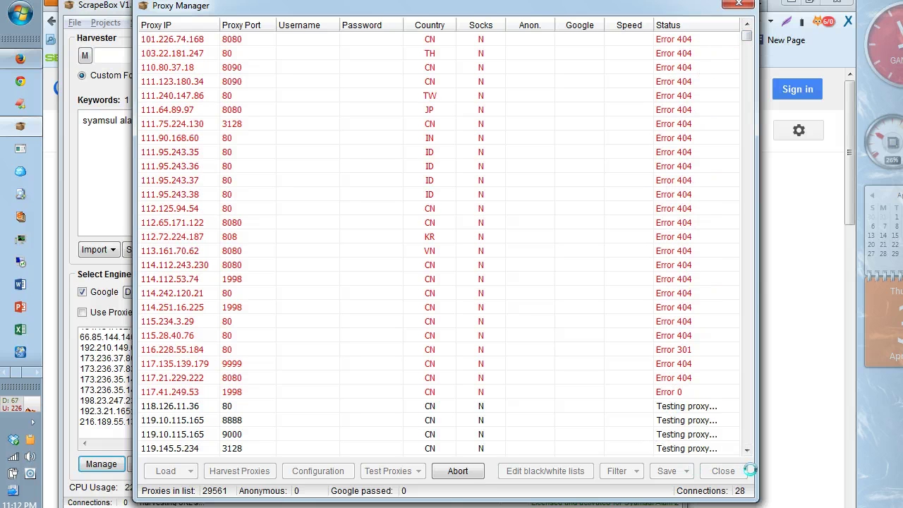
drag(746, 450, 747, 450)
scroll(747, 452, down, 8)
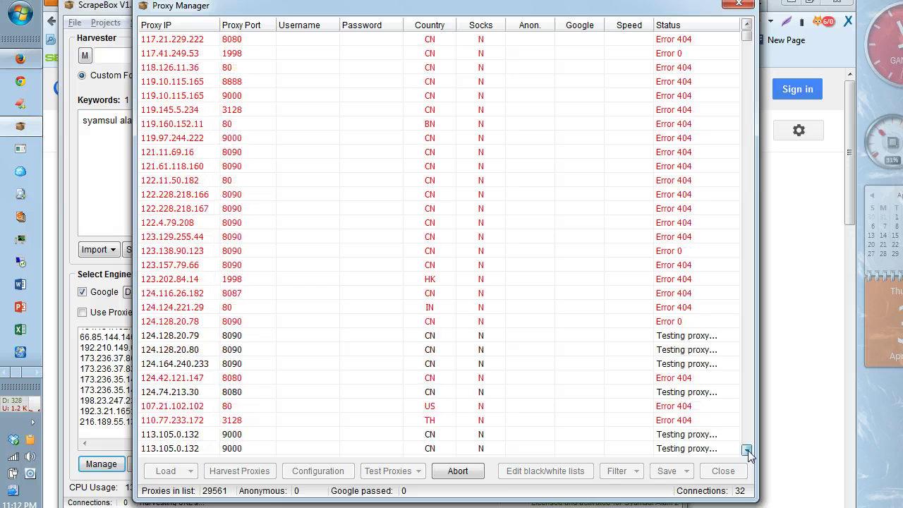
scroll(747, 451, down, 3)
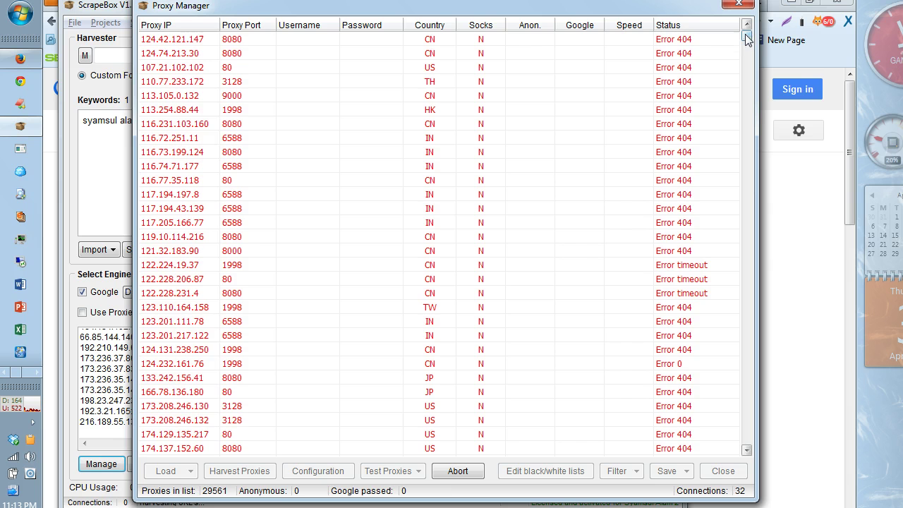
mouse_move(746, 35)
mouse_down()
mouse_move(745, 56)
mouse_move(748, 44)
mouse_up()
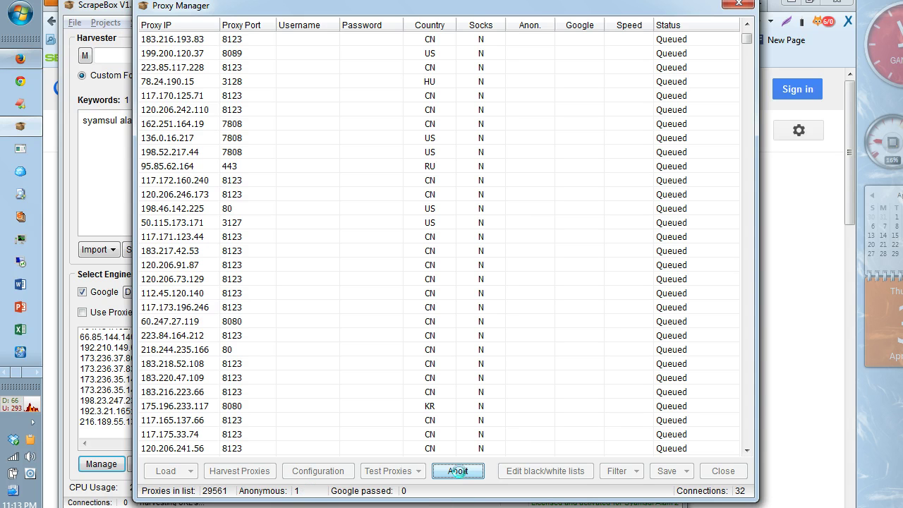
Step: Abort the test, keep only anonymous proxies, and select the remaining 173.45.79.36:3128
click(458, 470)
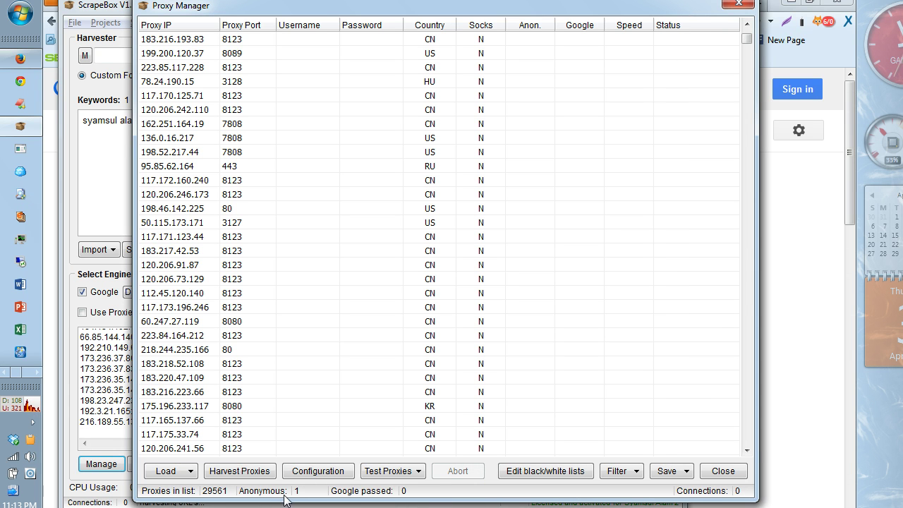
click(625, 473)
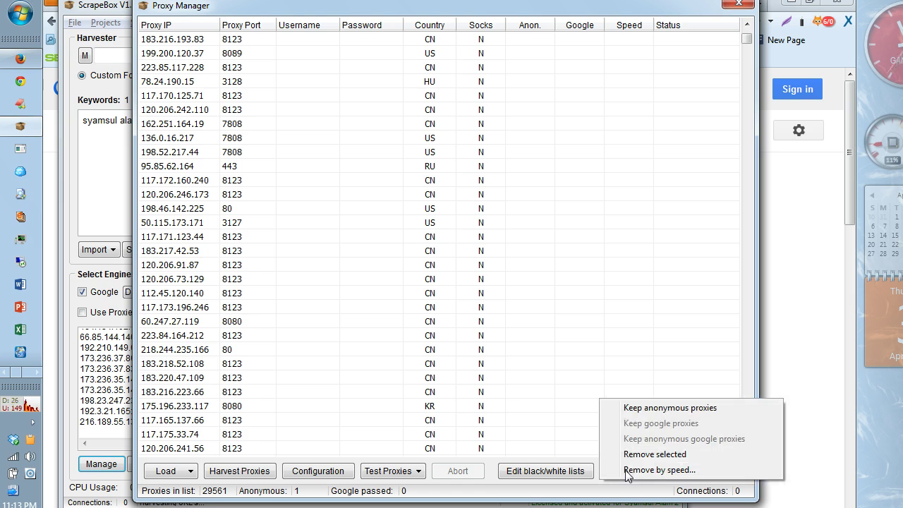
click(643, 407)
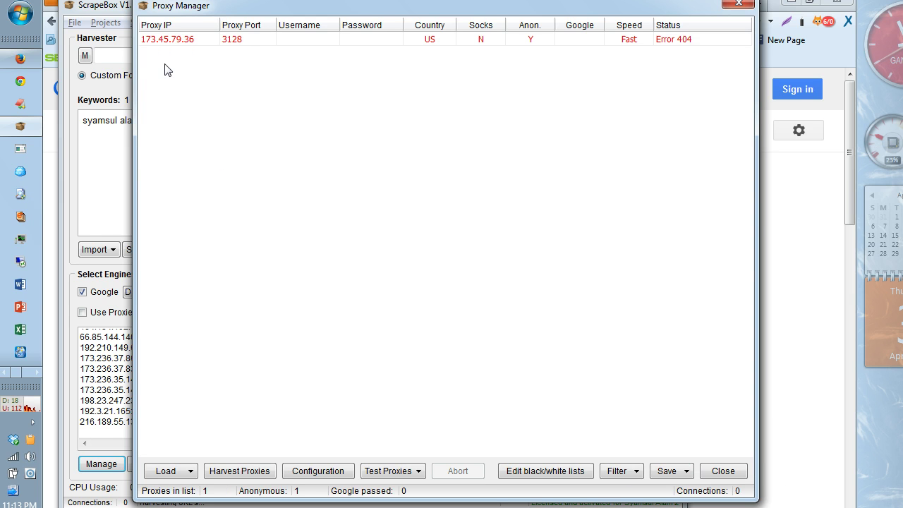
click(169, 39)
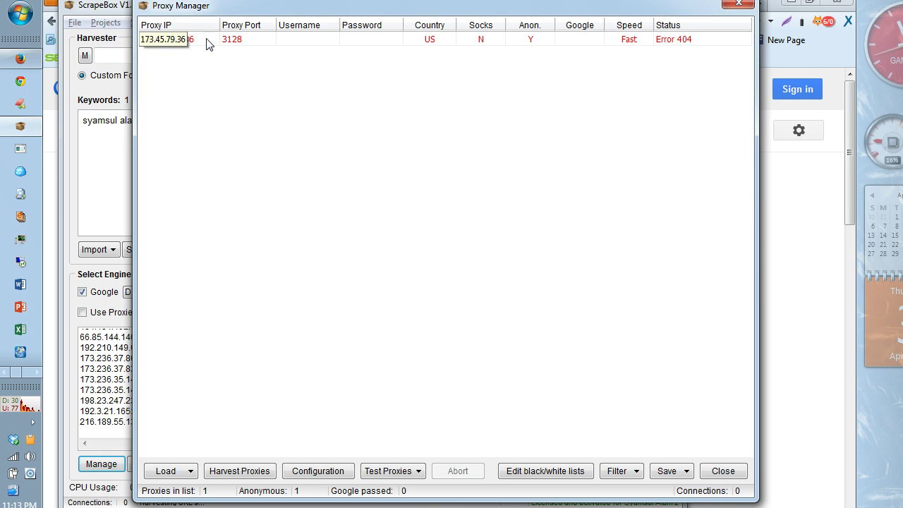
click(344, 62)
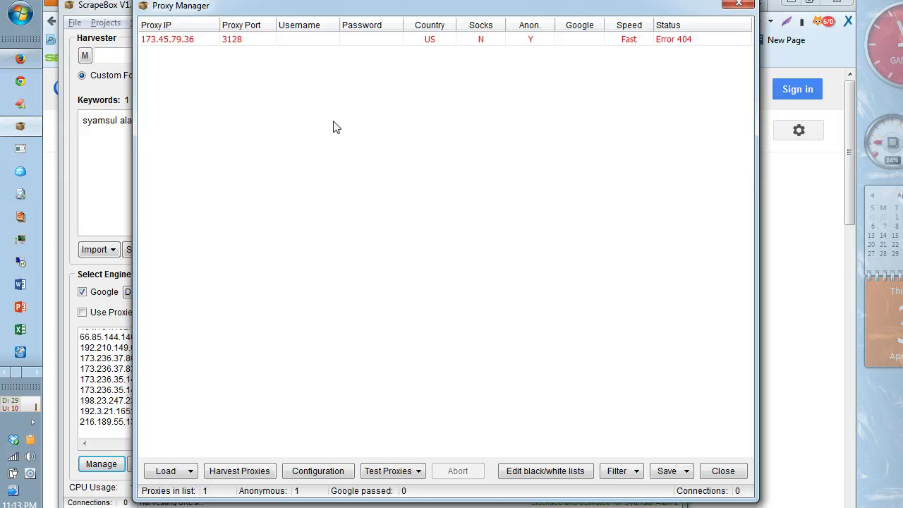
Step: Save 173.45.79.36:3128 as ScrapeBox's main proxy list and close the Proxy Manager
click(684, 472)
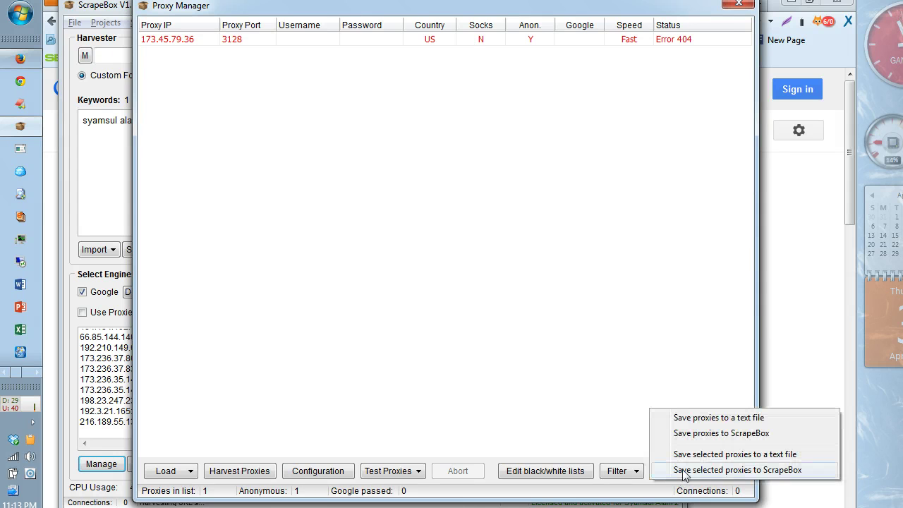
click(713, 434)
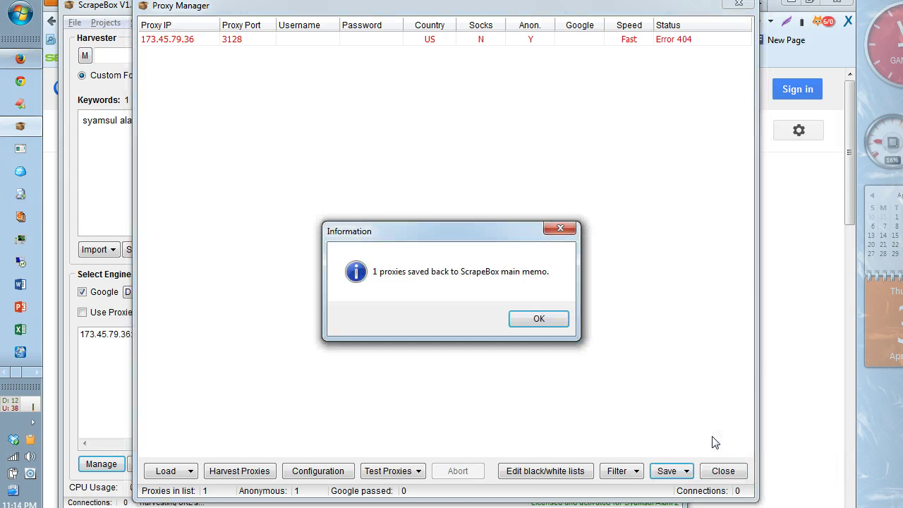
click(522, 320)
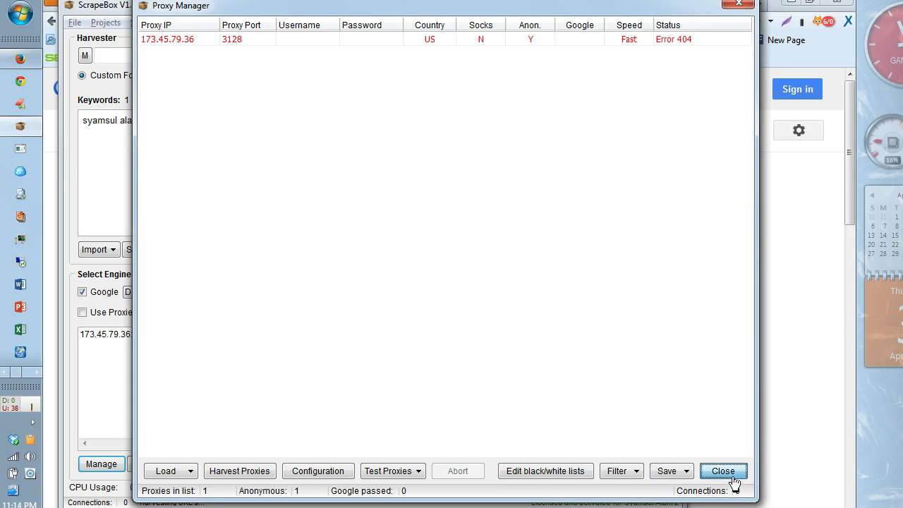
click(722, 471)
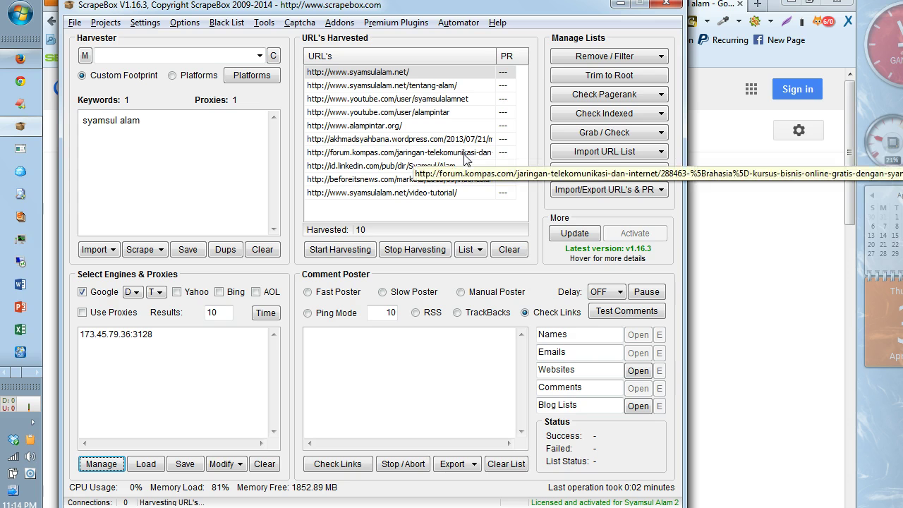
click(193, 344)
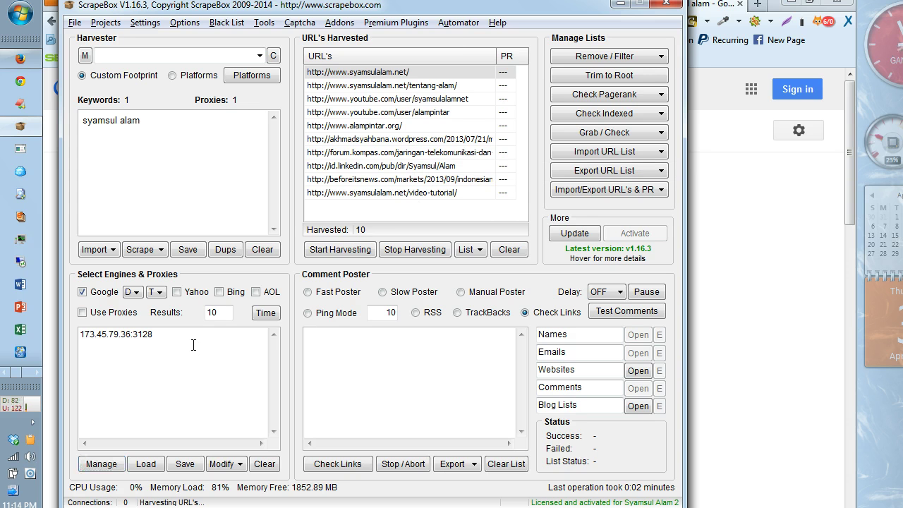